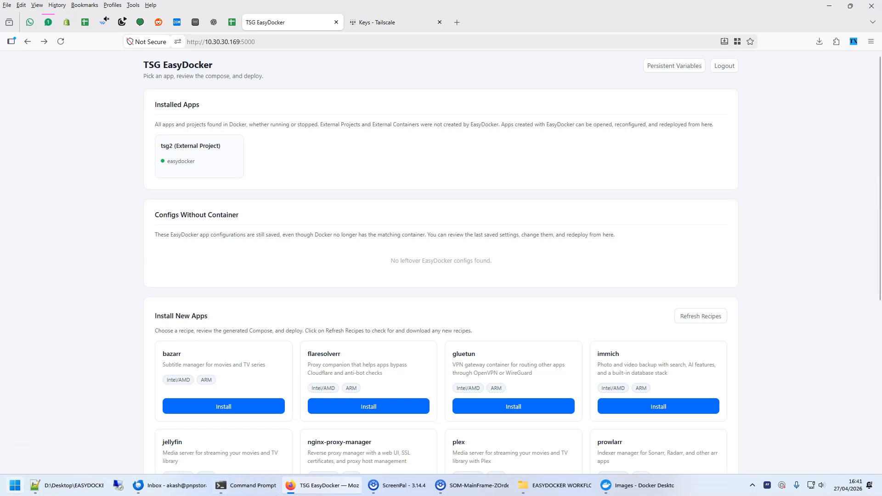
Open the tailscale recipe's install page from the list of new apps.
scroll(666, 278, "down", 4)
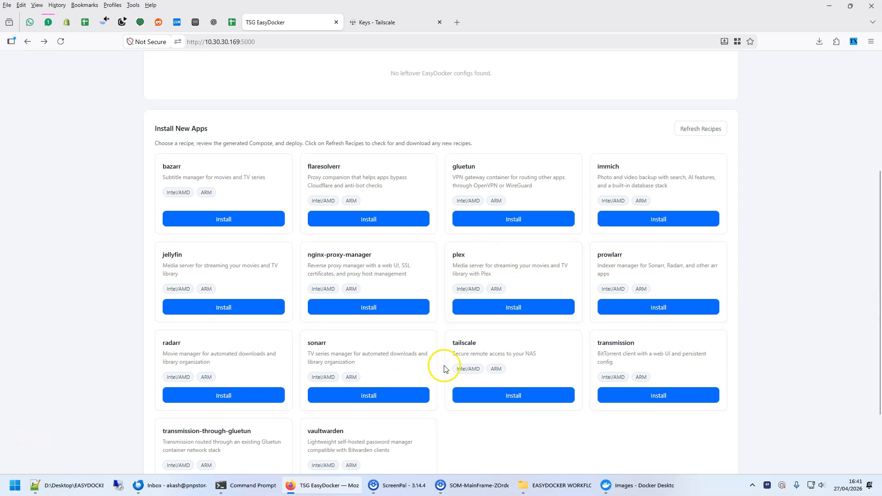
scroll(750, 329, "down", 1)
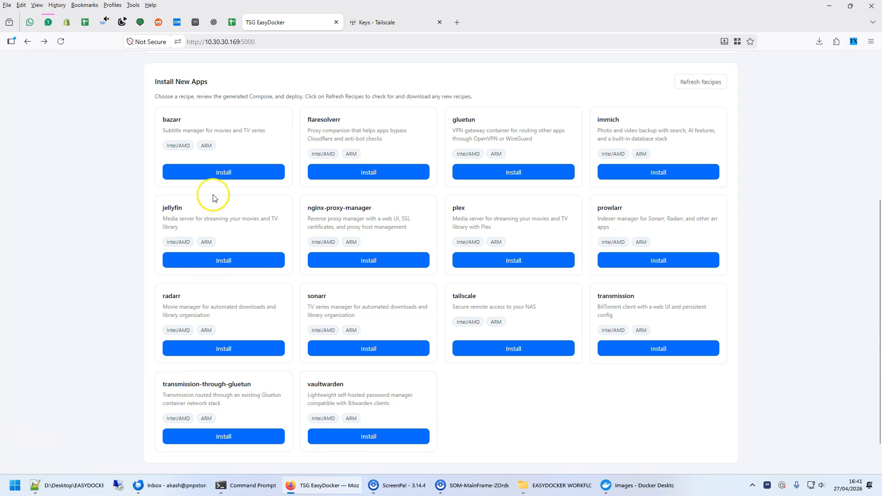
left_click(695, 83)
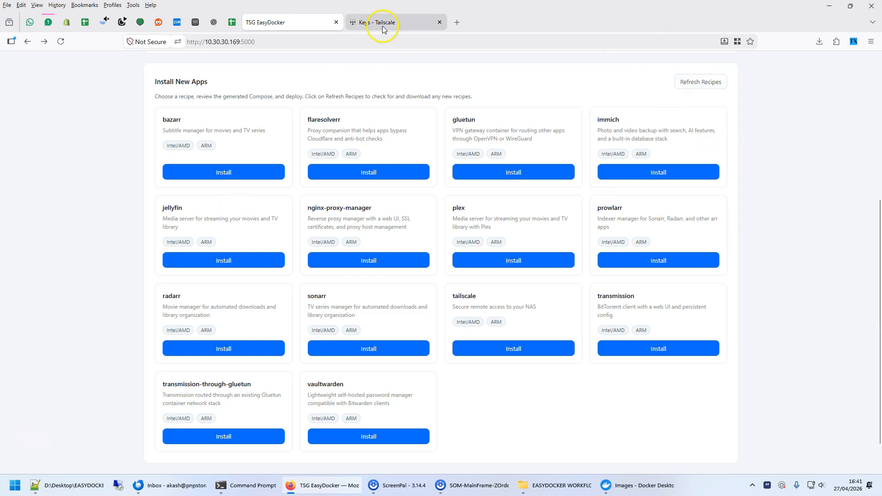
left_click(505, 350)
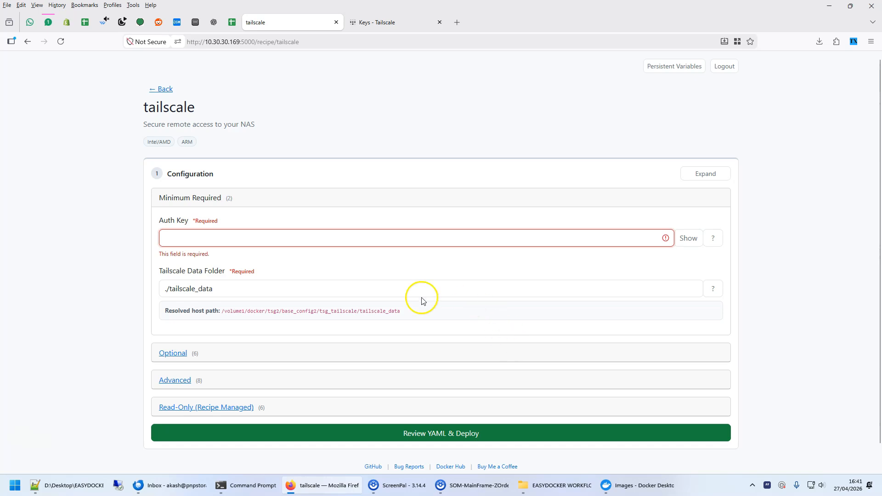
Show the help for the Auth Key field and open the linked Tailscale auth keys page.
left_click(374, 111)
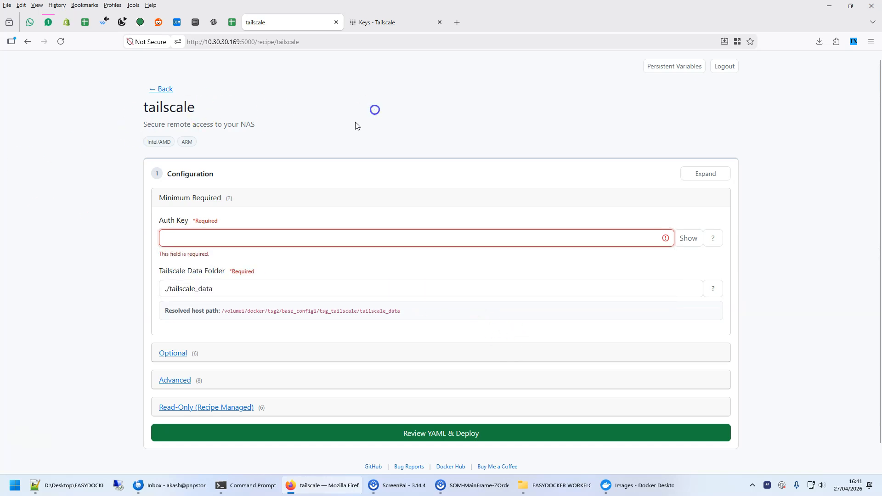
left_click(715, 240)
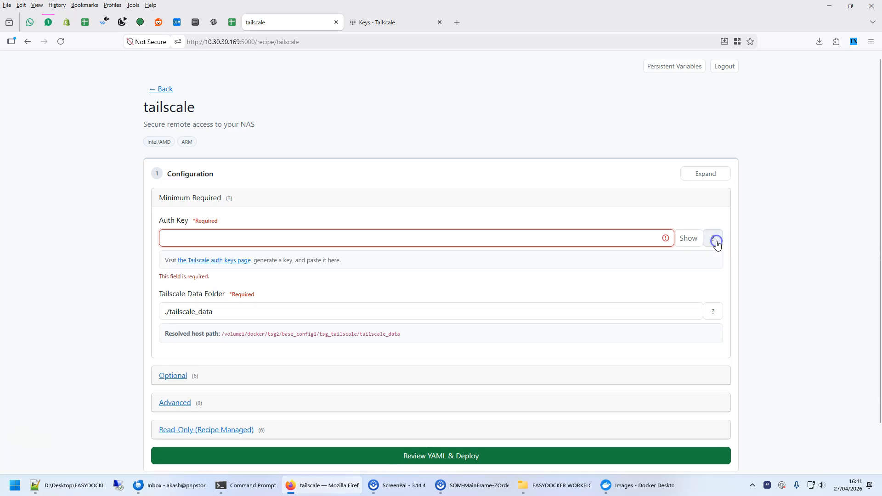
left_click(204, 265)
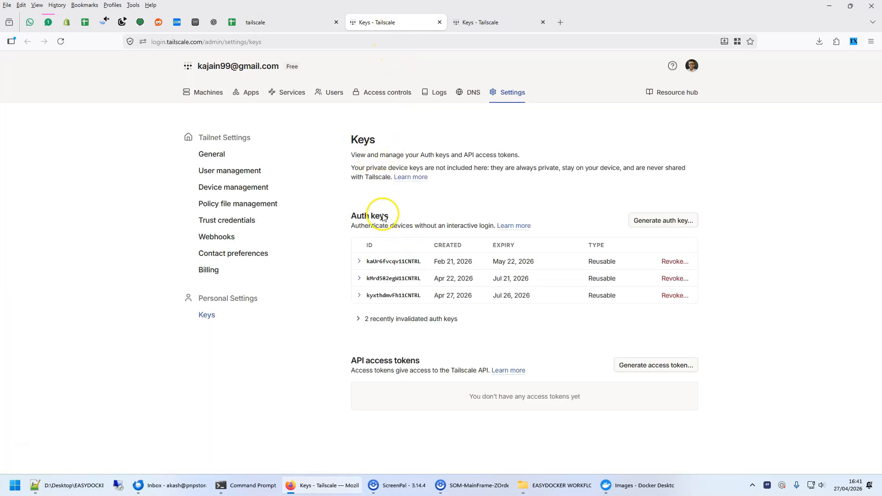
Return to the tailscale configuration form and paste the Tailscale key into the Auth Key field.
left_click(255, 13)
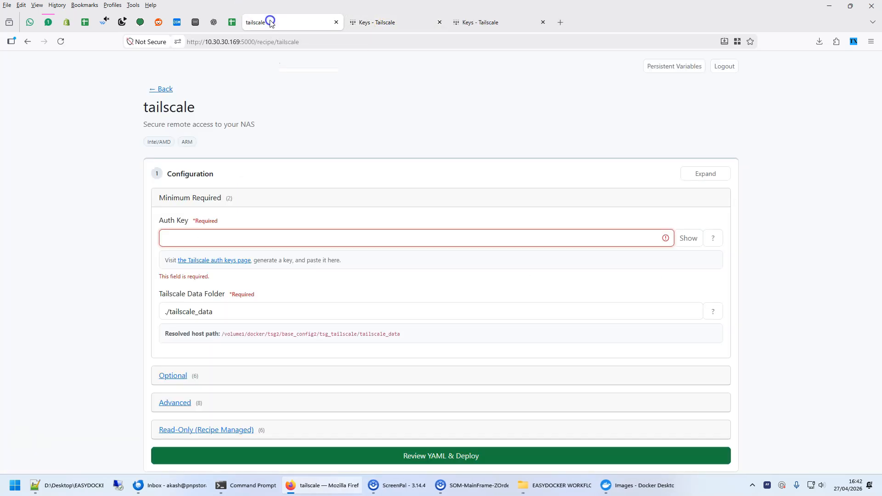
left_click(294, 240)
key("ctrl+v")
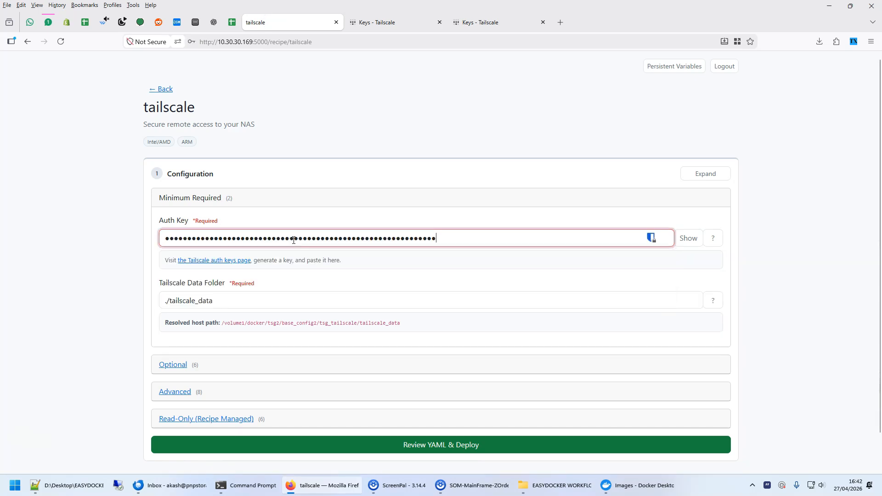
left_click(47, 261)
Expand the Optional settings and set Advertise as Exit Node to Yes.
scroll(48, 261, "down", 1)
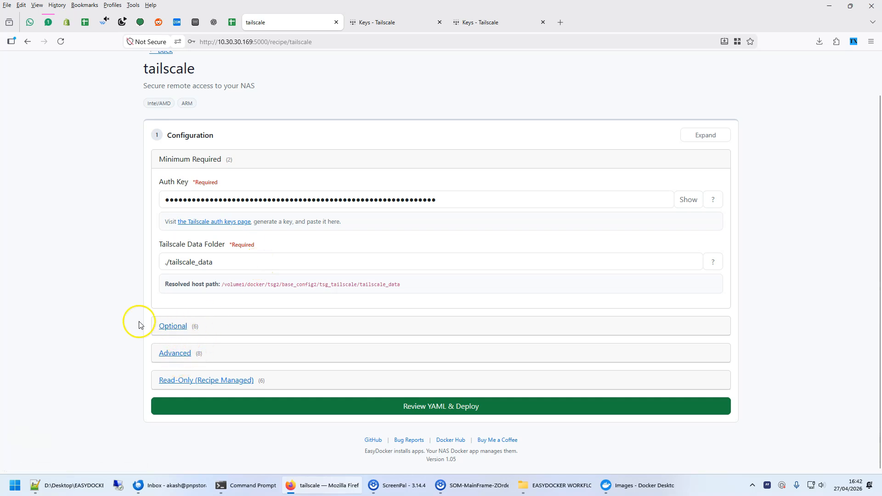
left_click(171, 326)
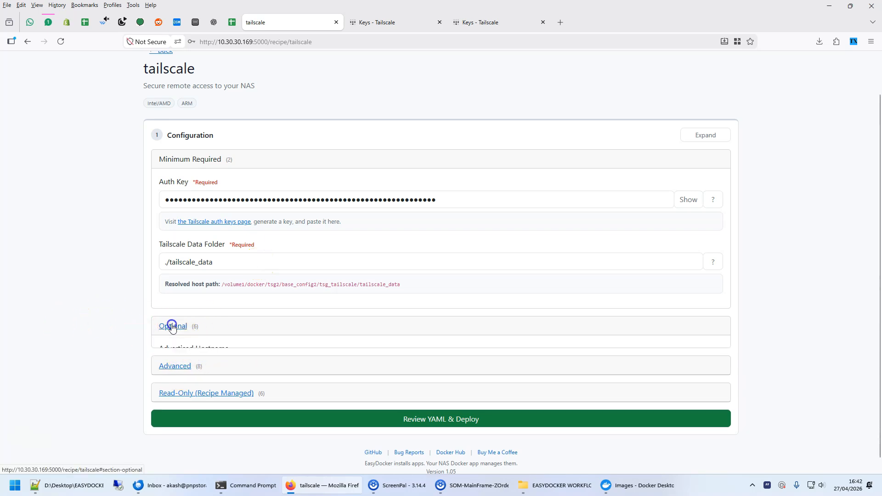
scroll(63, 292, "down", 3)
left_click(193, 306)
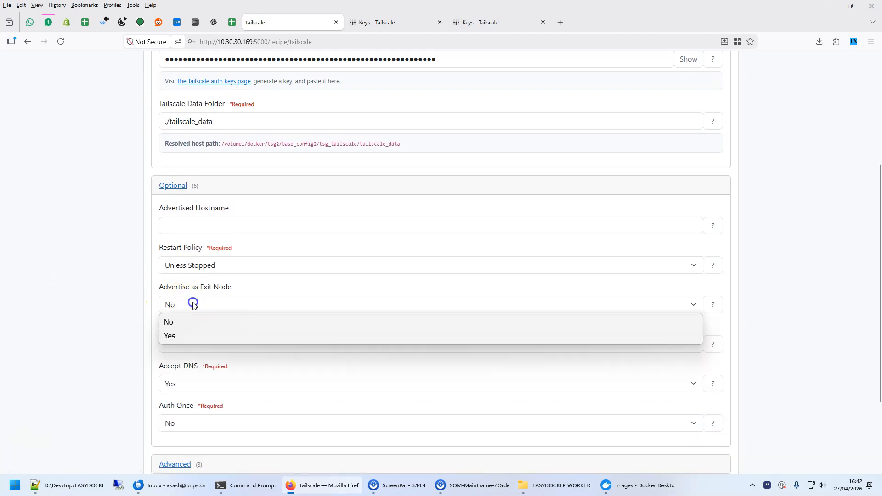
left_click(175, 337)
scroll(92, 317, "down", 2)
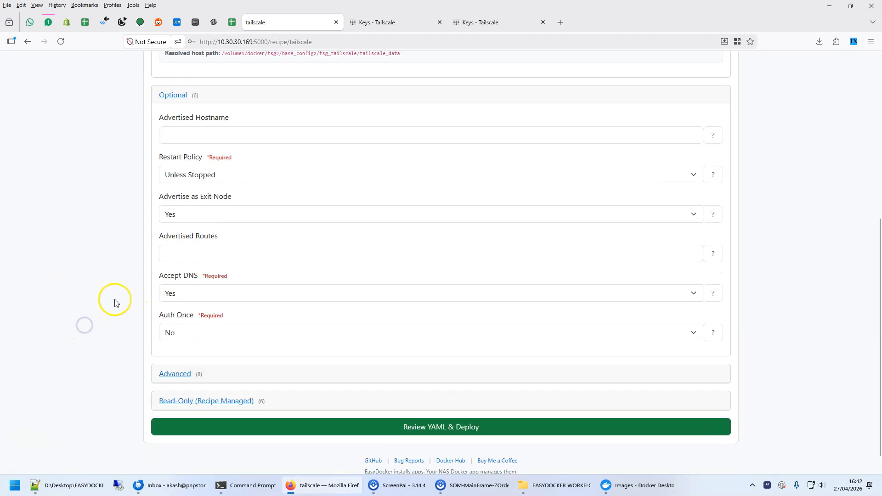
Show the help text for the Advertised Routes field and leave the field empty.
left_click(207, 248)
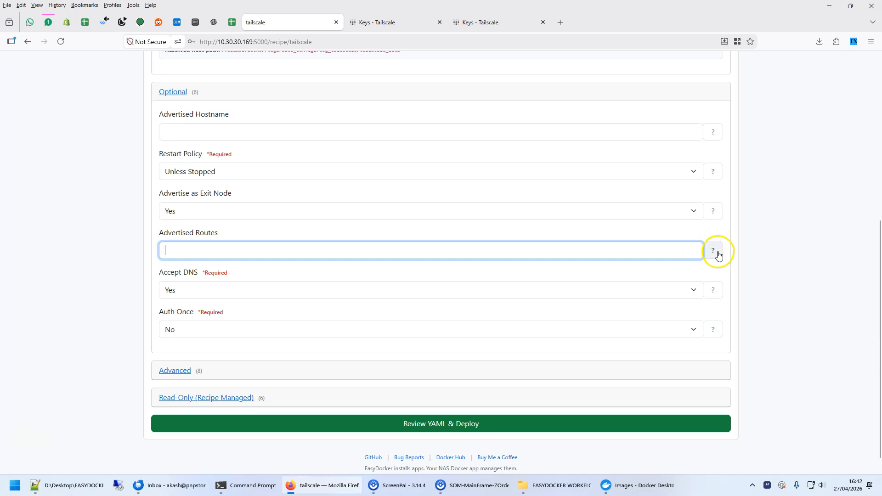
left_click(714, 251)
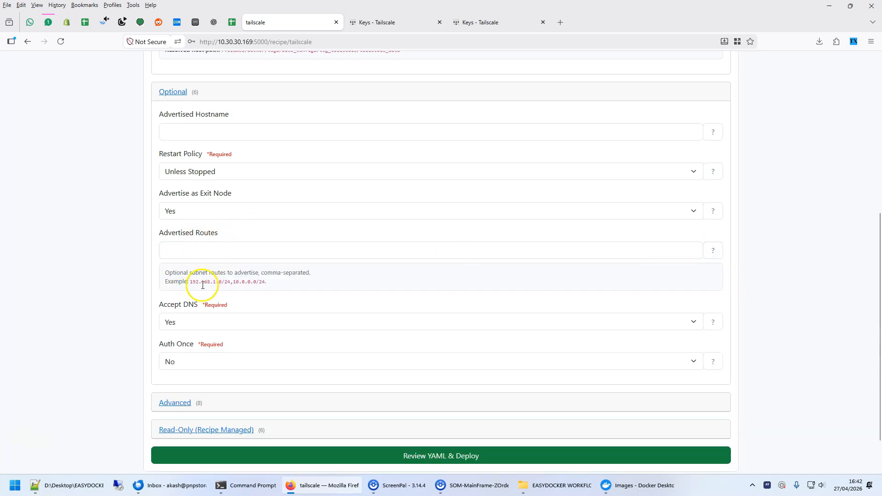
left_click(177, 250)
Expand the Advanced settings and look at the extra tailscale up and tailscaled argument fields.
scroll(43, 295, "down", 2)
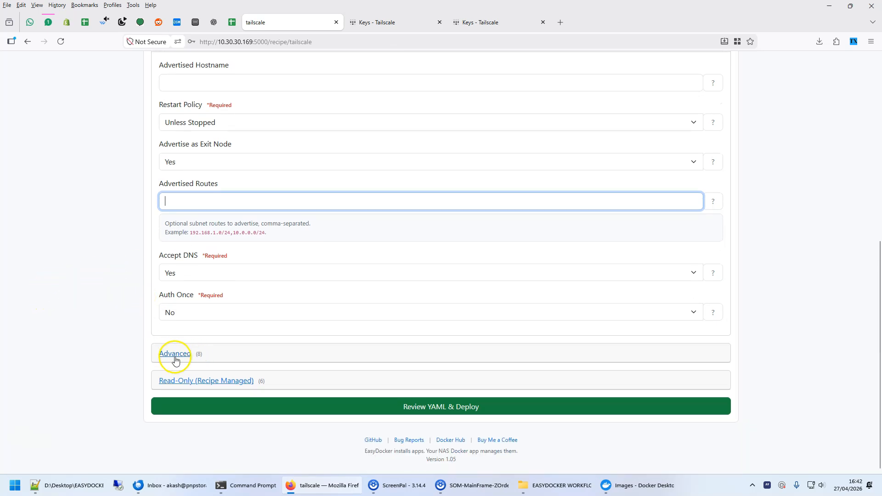
left_click(175, 354)
scroll(110, 285, "down", 4)
left_click(232, 198)
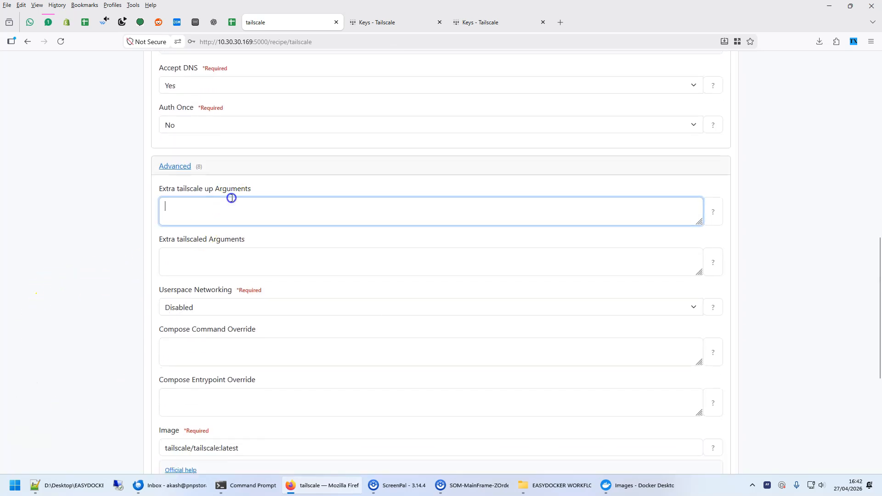
left_click(203, 266)
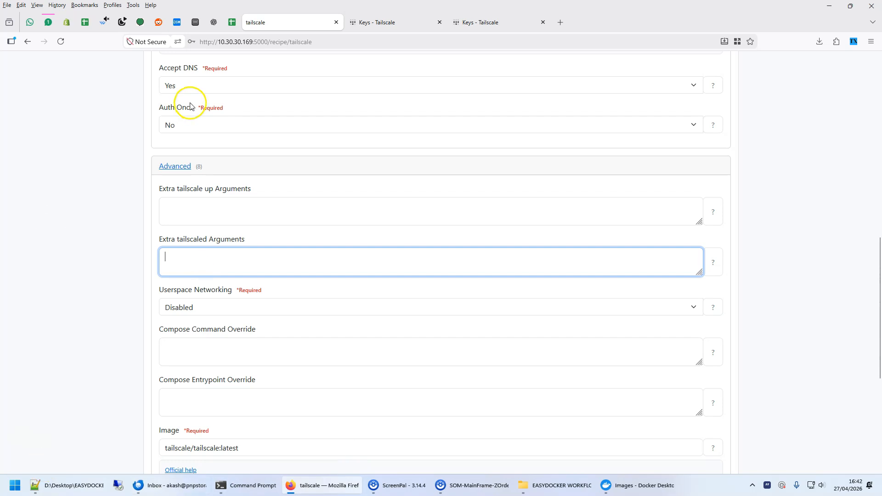
Collapse the Optional and Advanced sections of the tailscale configuration.
scroll(451, 360, "up", 7)
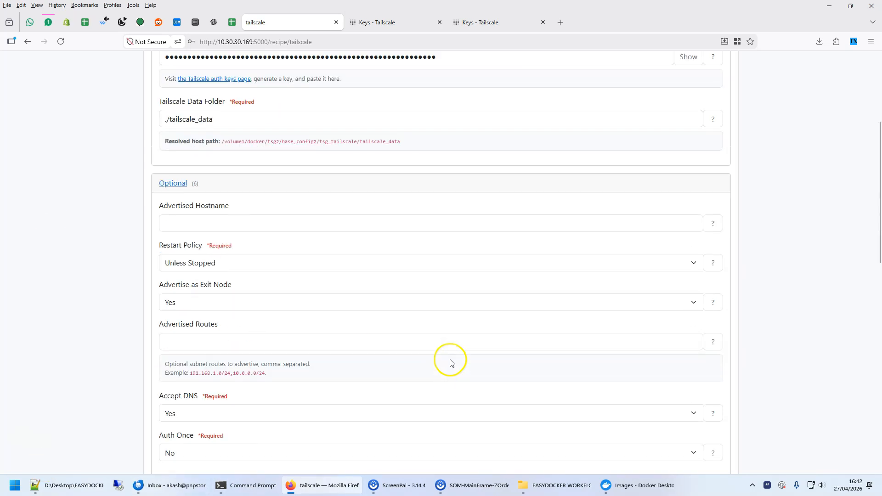
scroll(450, 362, "up", 4)
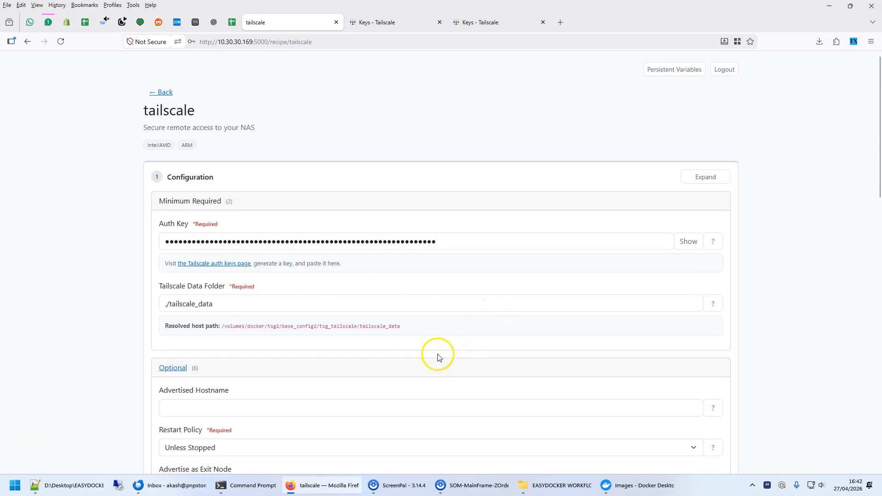
scroll(372, 325, "down", 3)
left_click(173, 228)
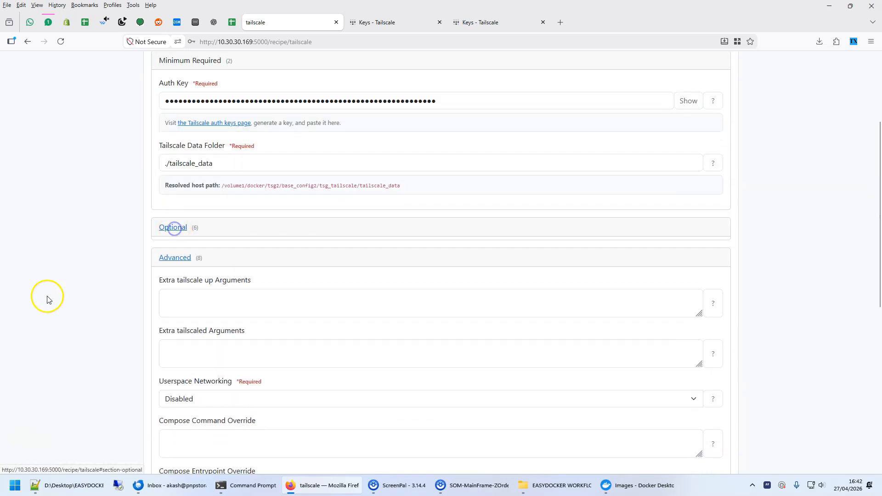
left_click(170, 257)
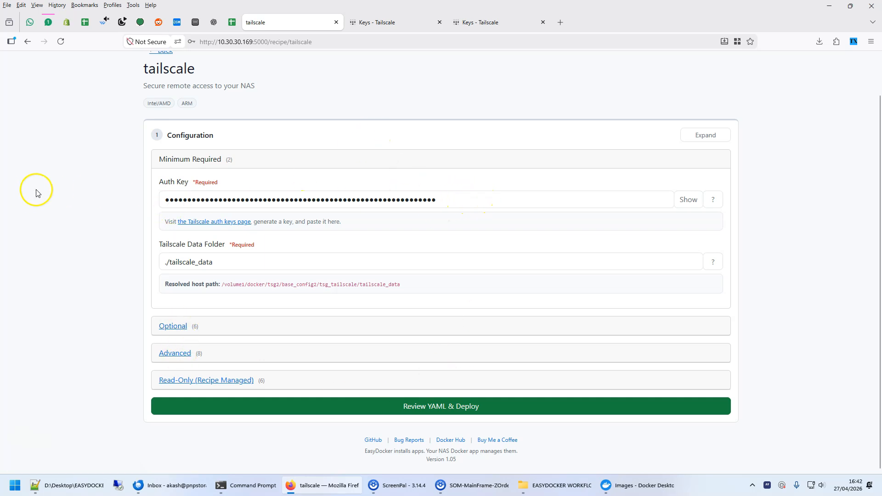
Generate the tailscale Compose YAML, declining to save the password in the browser, and review the generated file.
left_click(430, 407)
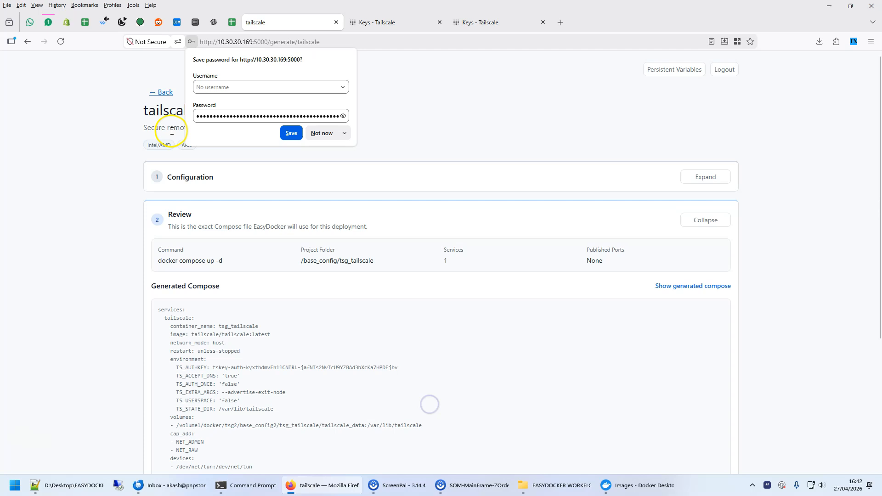
left_click(317, 133)
left_click_drag(159, 125, 176, 150)
left_click(233, 180)
scroll(251, 194, "up", 1)
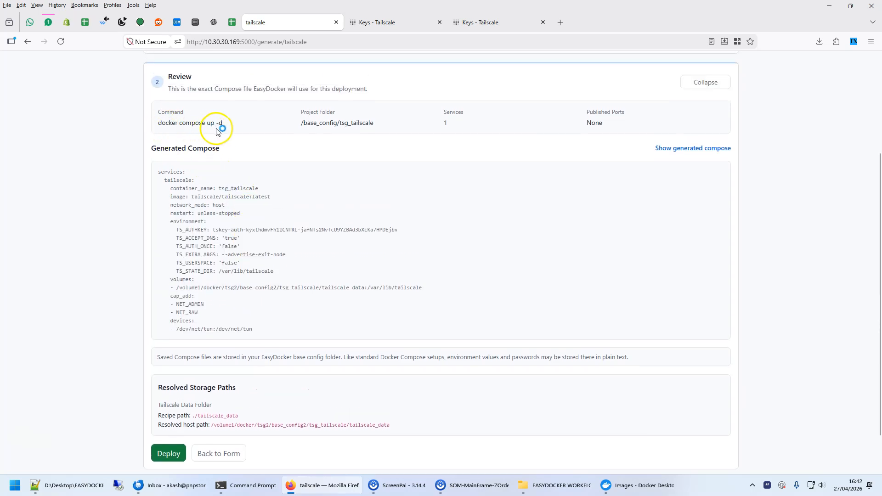
left_click_drag(158, 174, 280, 329)
left_click(269, 329)
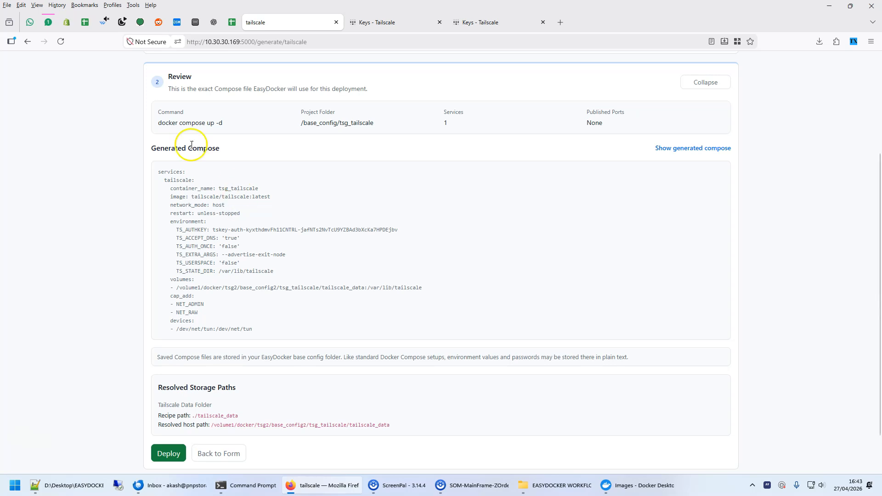
scroll(288, 266, "down", 1)
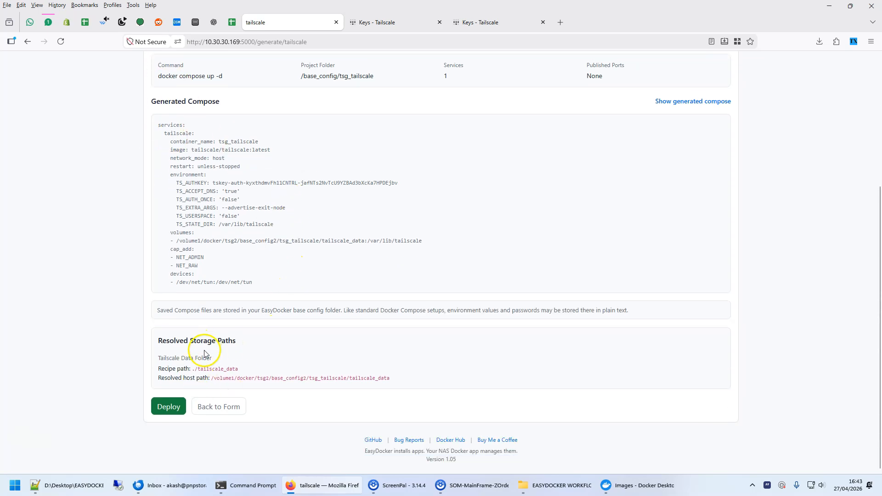
Deploy tailscale, follow the live log to the end, and return to the EasyDocker home page.
left_click(165, 407)
scroll(414, 193, "down", 5)
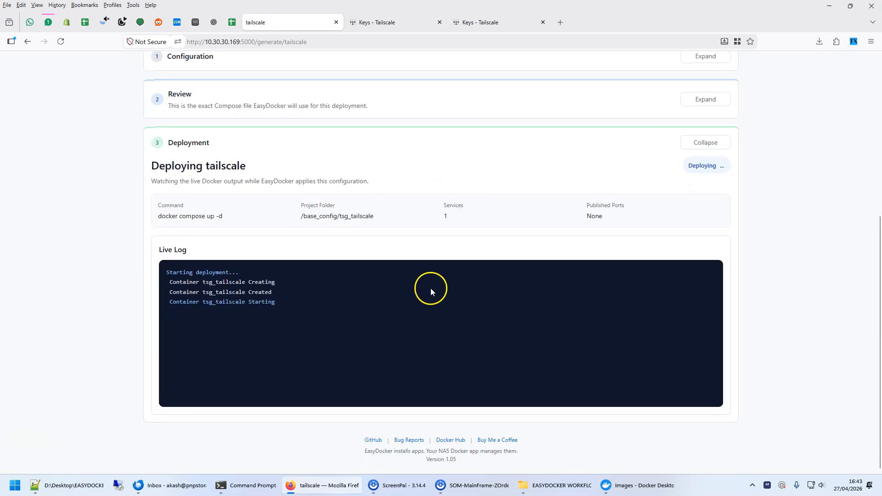
scroll(302, 321, "down", 2)
scroll(301, 321, "down", 1)
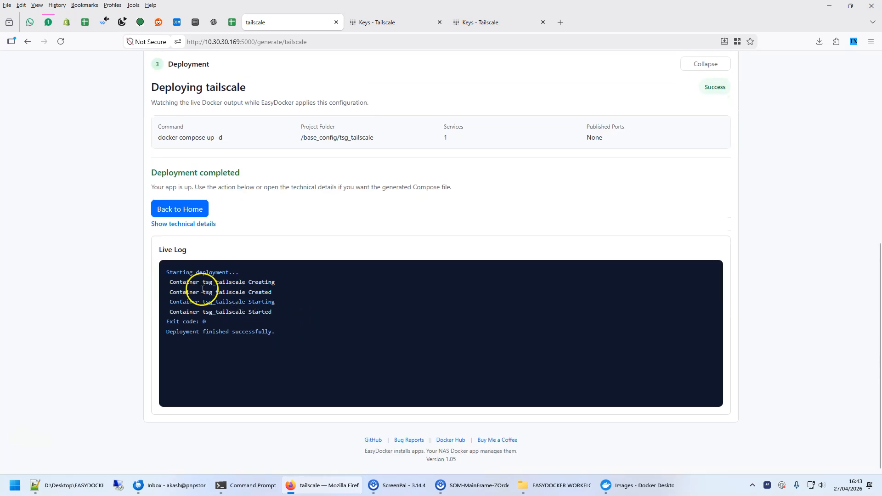
left_click(187, 212)
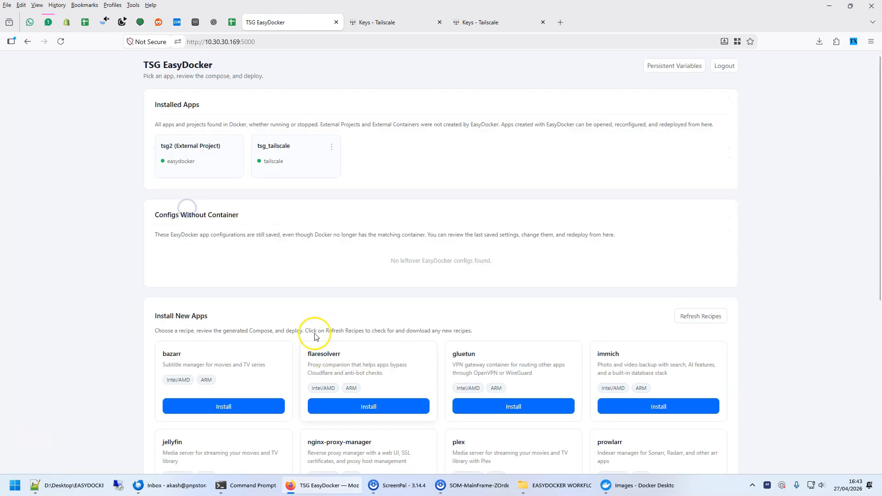
Examine the Installed Apps section and its tsg2 external project entry.
left_click_drag(155, 106, 210, 107)
left_click(238, 102)
left_click_drag(163, 148, 212, 146)
left_click(217, 144)
left_click(223, 146)
left_click(213, 145)
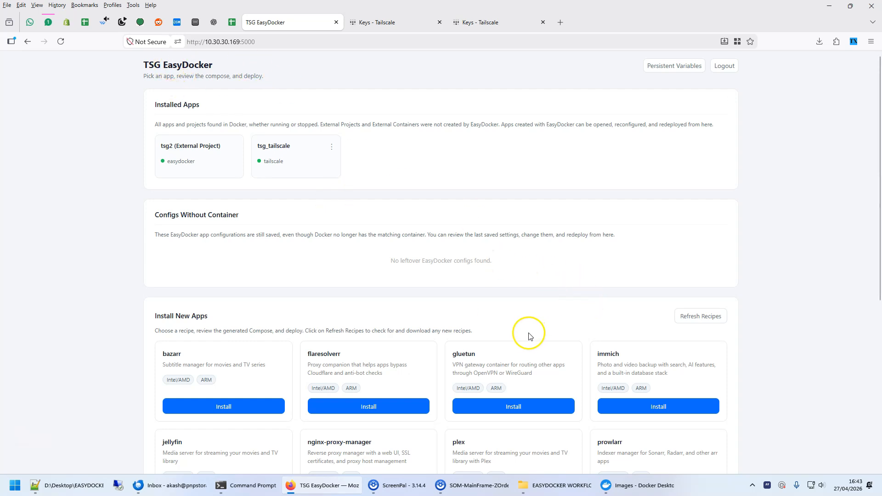
Switch to the NAS desktop and show the container list in its Docker app.
left_click(196, 22)
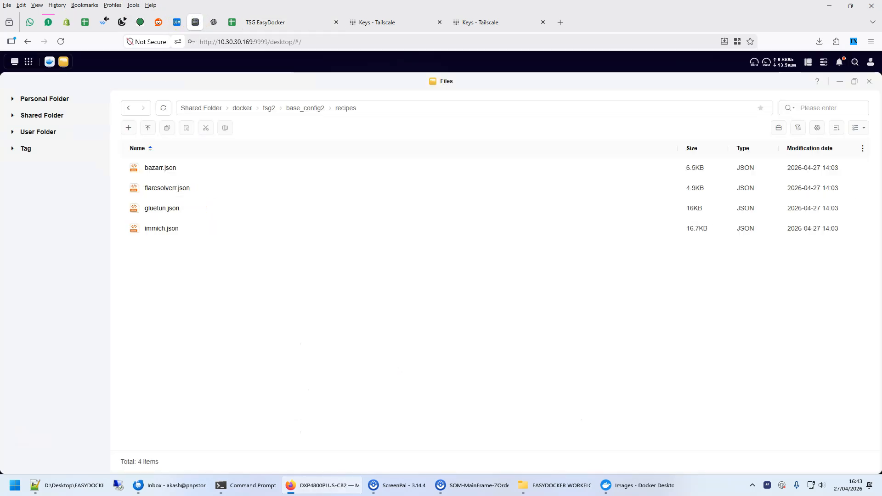
left_click(49, 61)
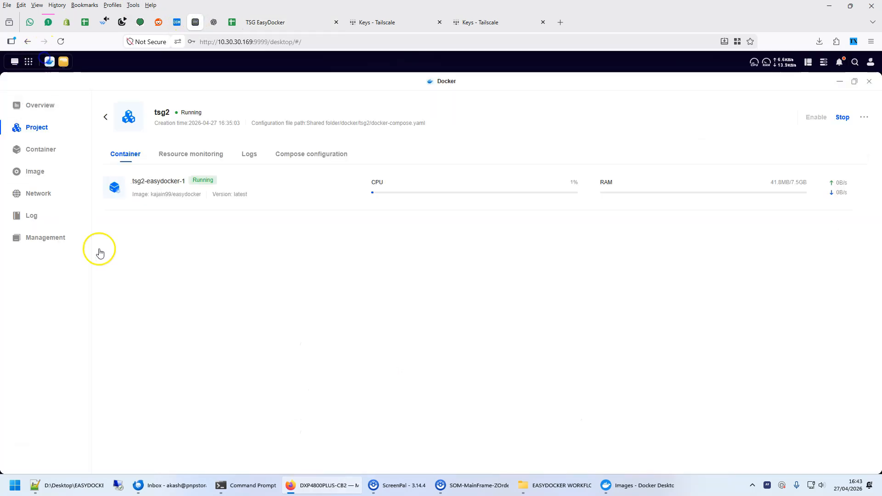
left_click(48, 149)
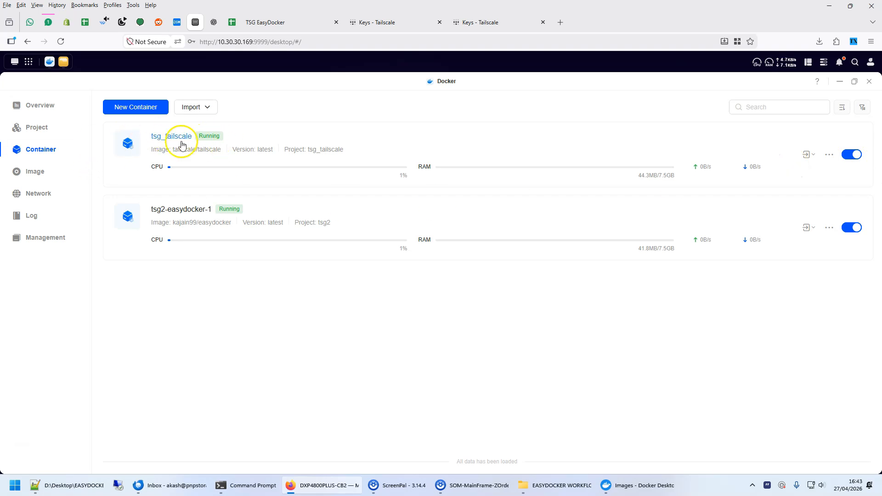
Return to EasyDocker, open the immich install recipe, and enter the database password.
left_click(294, 22)
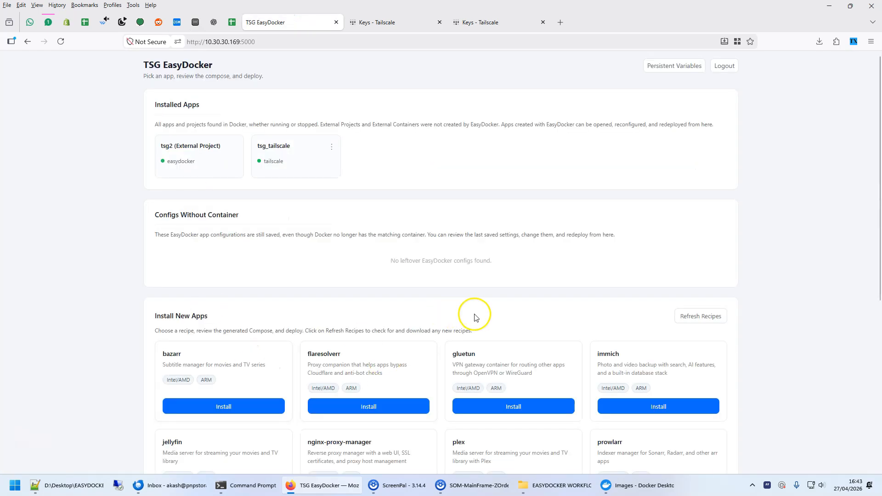
scroll(473, 311, "down", 3)
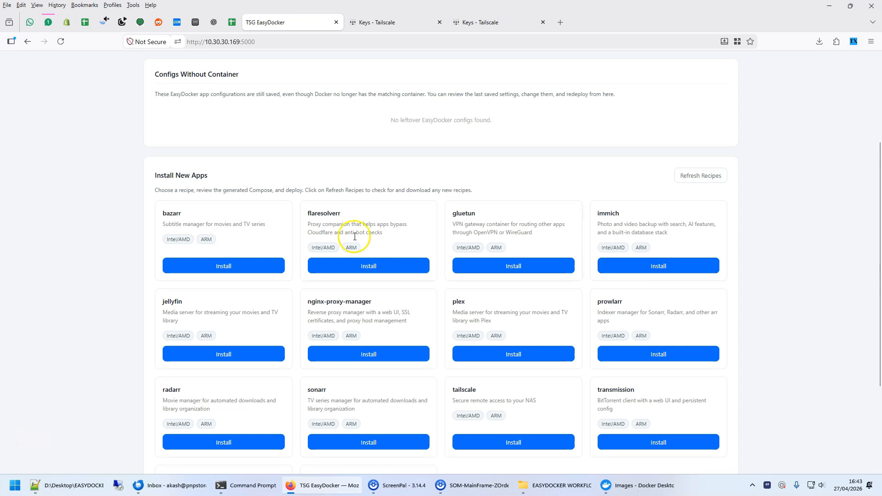
left_click(684, 267)
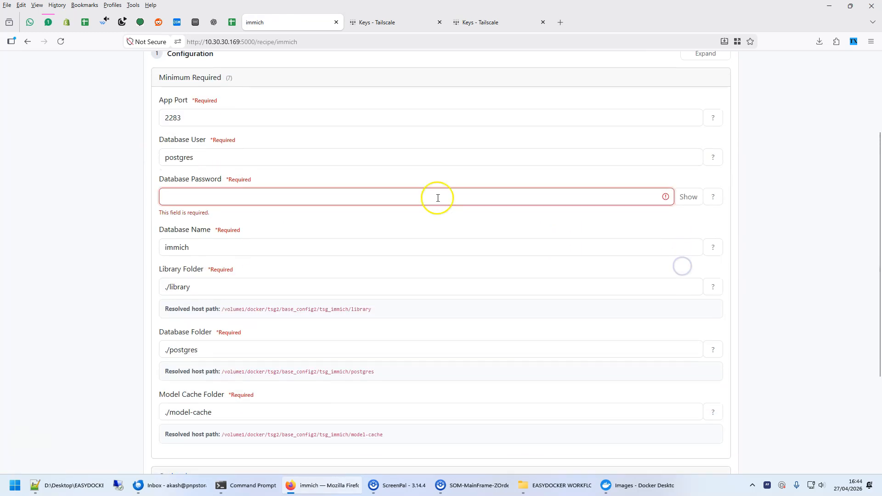
left_click(189, 194)
type("pass")
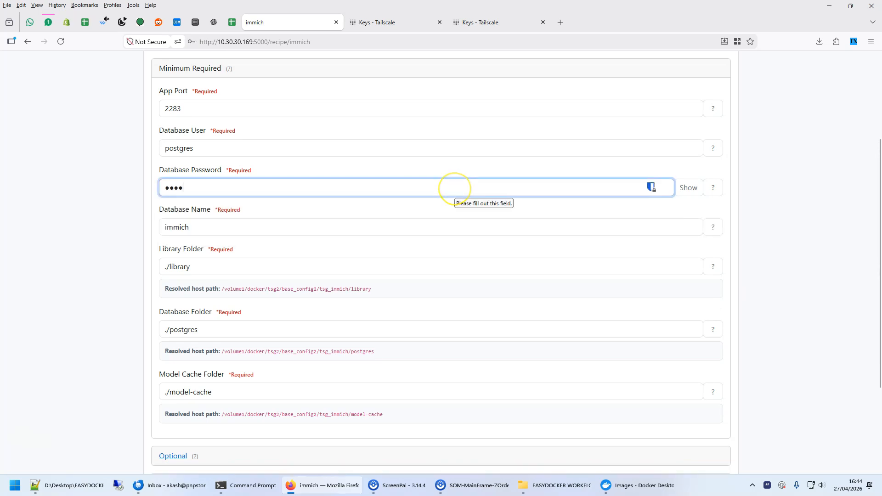
Examine immich's required settings, particularly the library folder and its resolved host path.
scroll(75, 260, "down", 3)
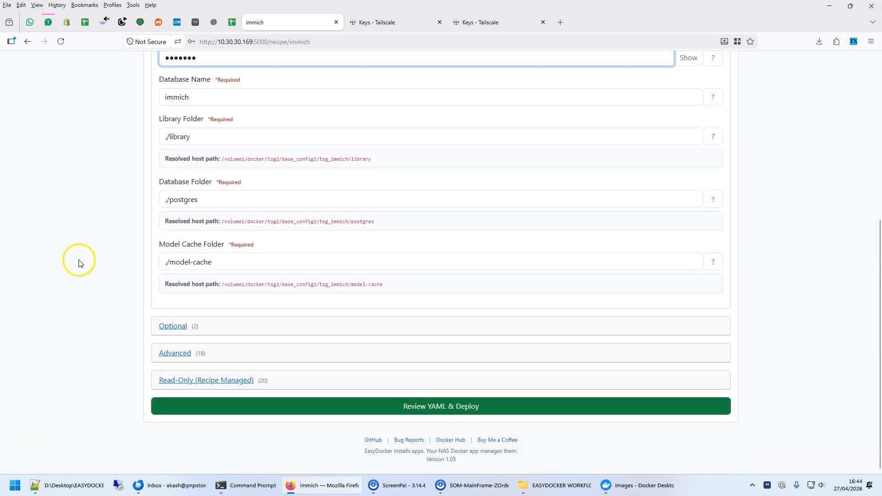
scroll(75, 260, "up", 5)
scroll(79, 326, "down", 3)
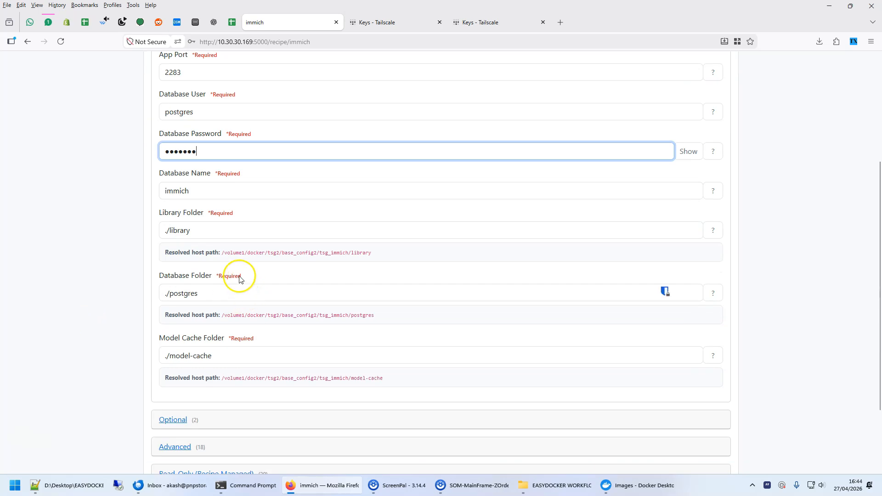
left_click_drag(203, 228, 115, 231)
left_click(51, 250)
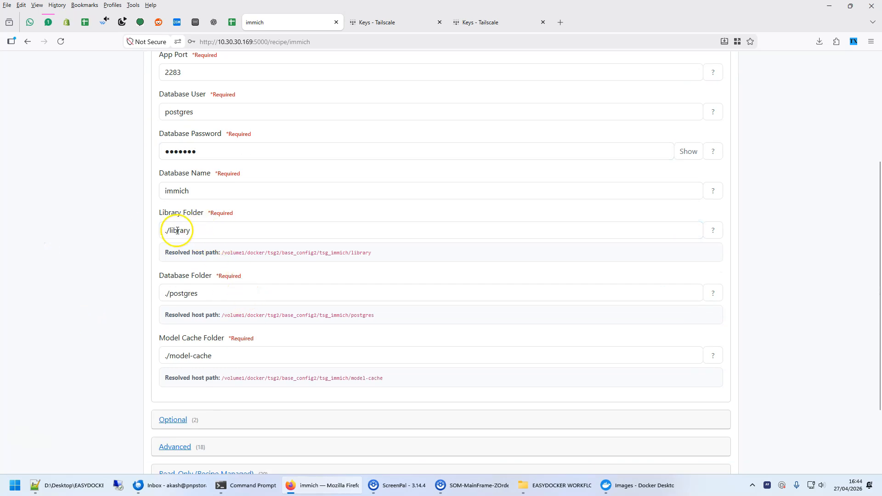
left_click_drag(230, 234, 92, 232)
left_click(79, 258)
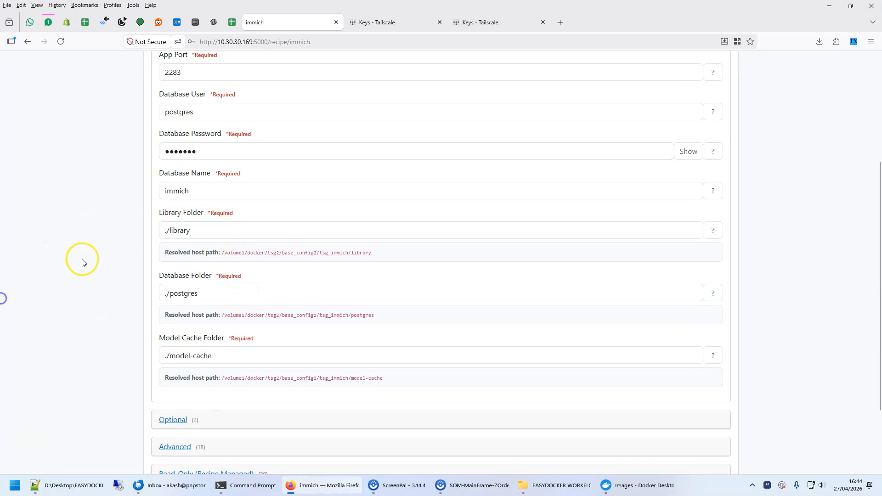
scroll(73, 315, "down", 2)
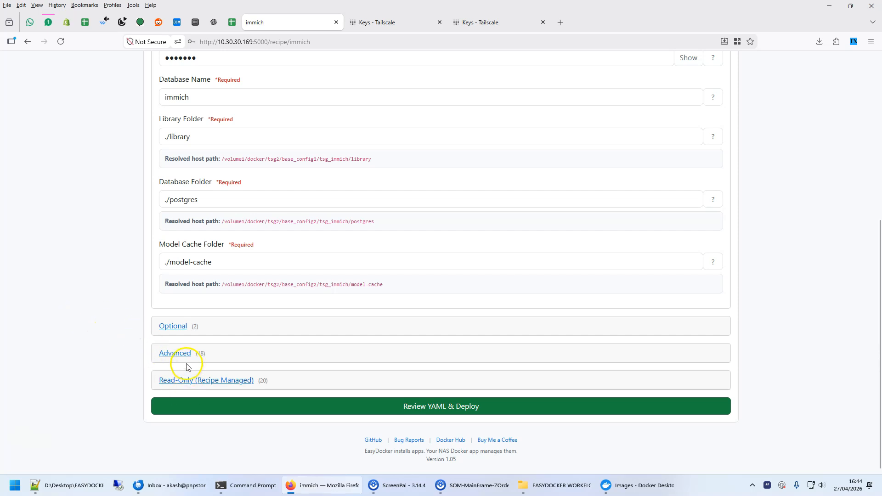
Expand immich's advanced settings and show the help notes for Extra Mount 1, Extra Mount 2 and Server Image.
left_click(183, 354)
scroll(23, 257, "down", 4)
scroll(69, 228, "down", 5)
left_click(206, 211)
left_click(712, 215)
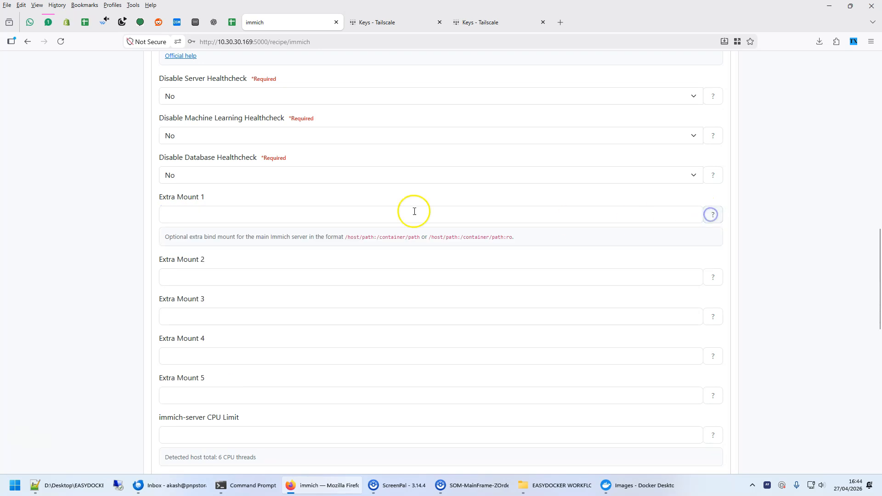
left_click(712, 277)
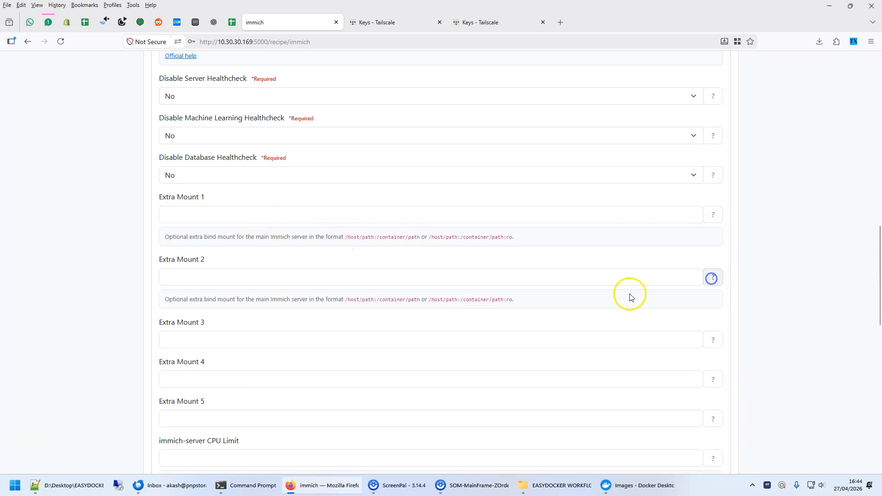
scroll(223, 165, "up", 6)
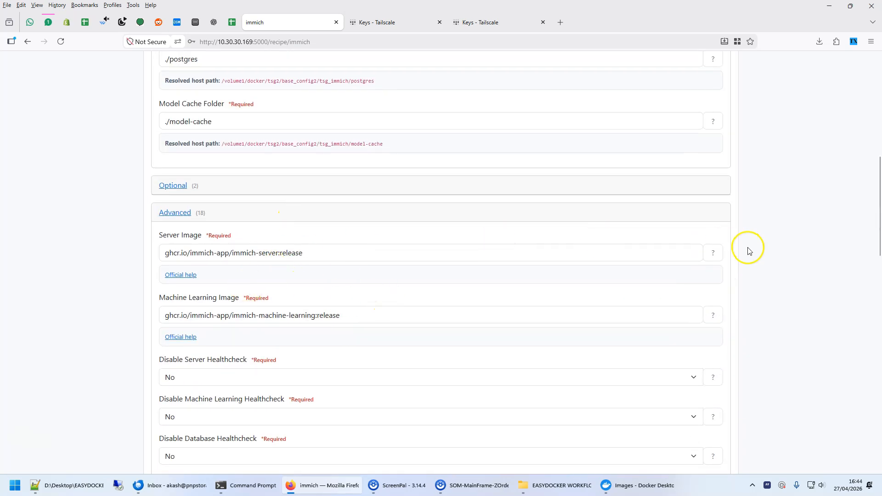
left_click(714, 252)
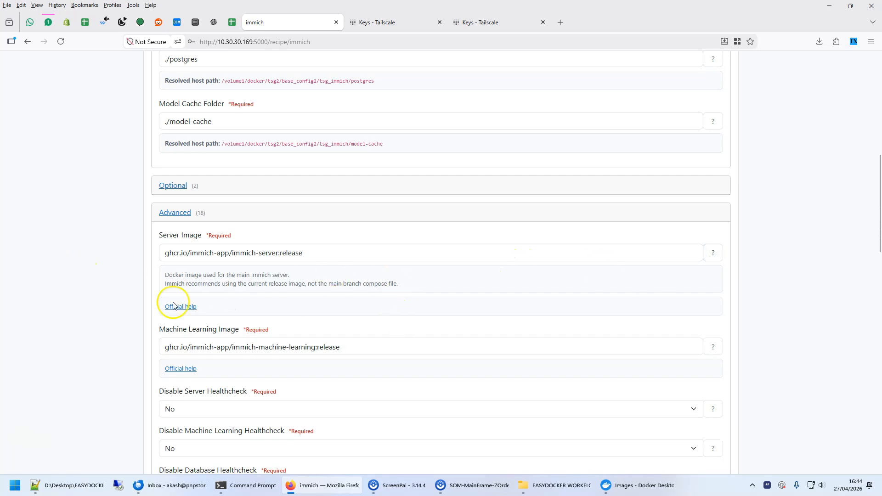
Generate the immich Compose YAML, decline saving the password in the browser, and review the file and resolved storage paths.
scroll(337, 311, "down", 15)
scroll(336, 309, "down", 1)
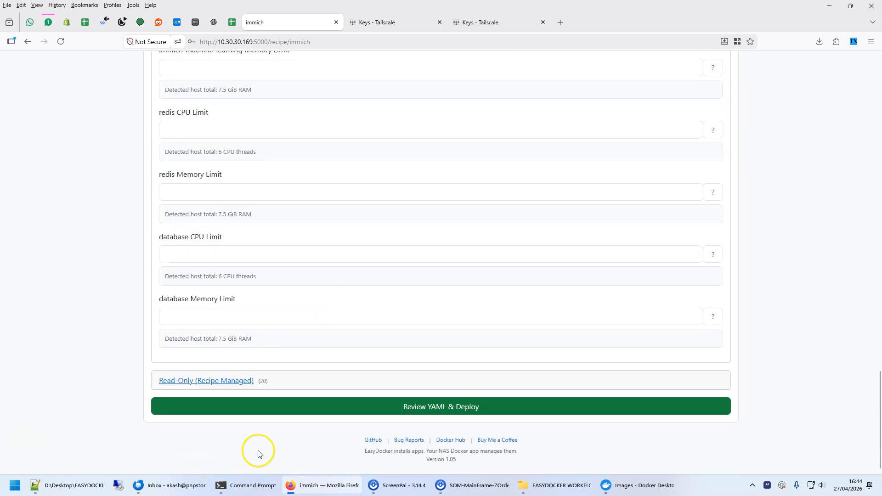
left_click(433, 410)
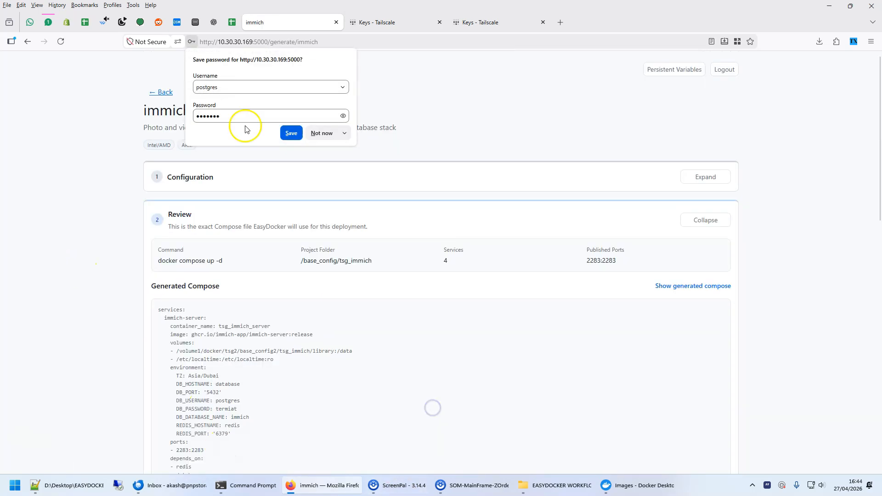
left_click(327, 134)
scroll(343, 340, "down", 9)
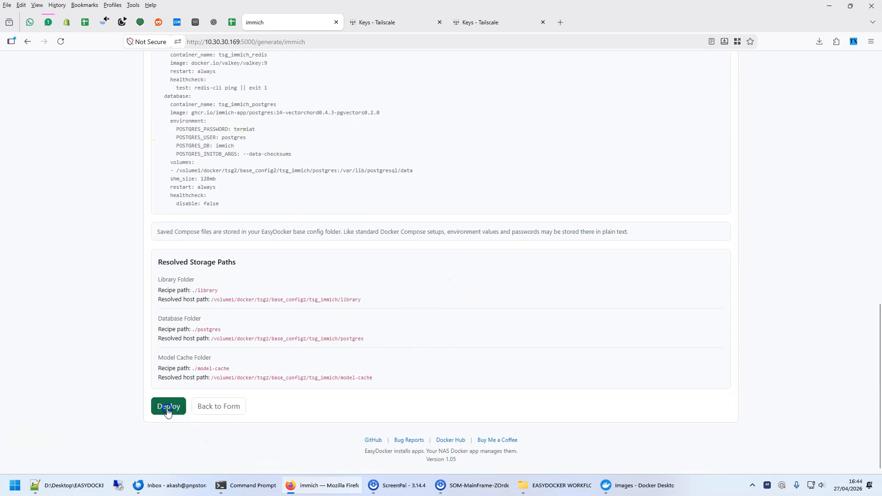
Deploy immich, watch the live log, and return to the EasyDocker home page.
left_click(167, 407)
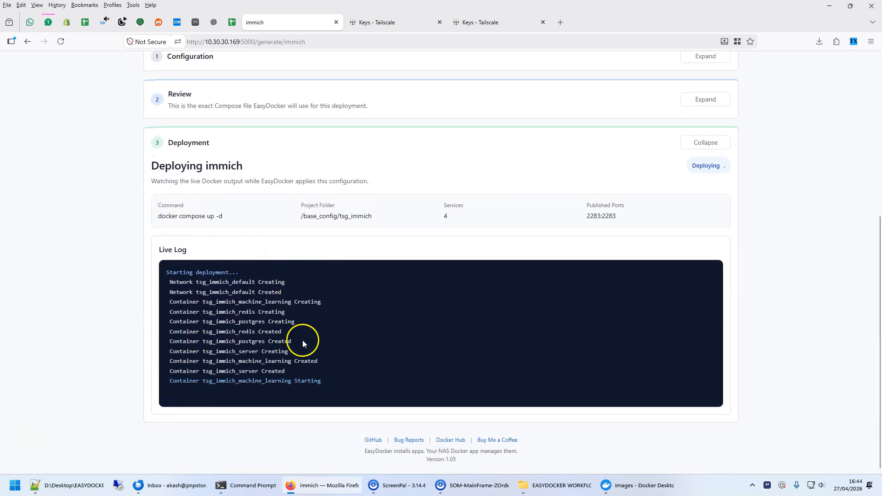
scroll(106, 133, "up", 5)
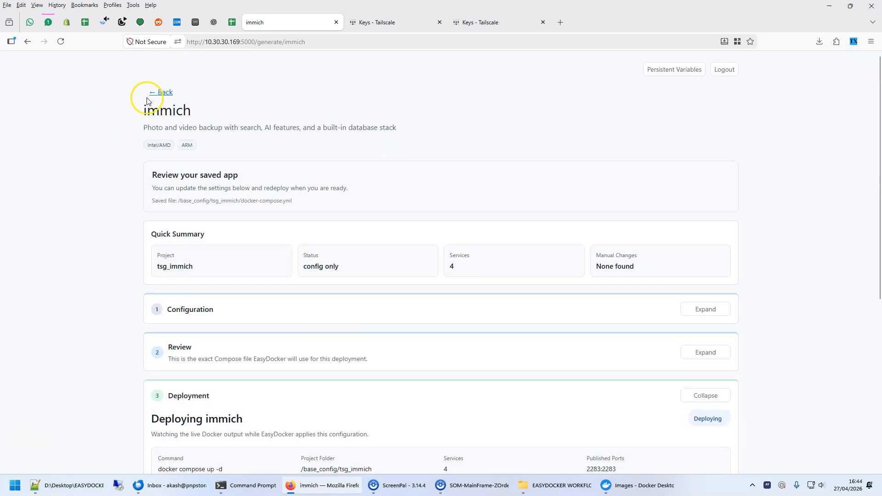
left_click(158, 93)
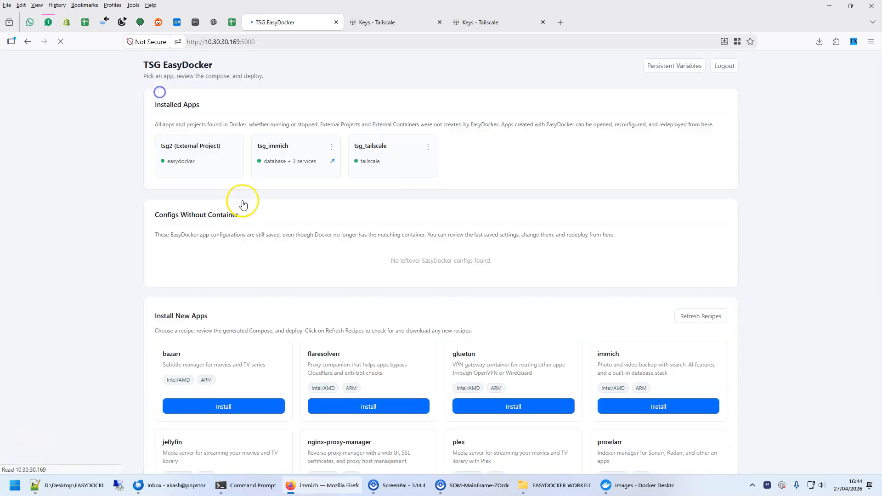
Open the persistent variables, detect the system hardware, and return to the home page.
left_click(667, 68)
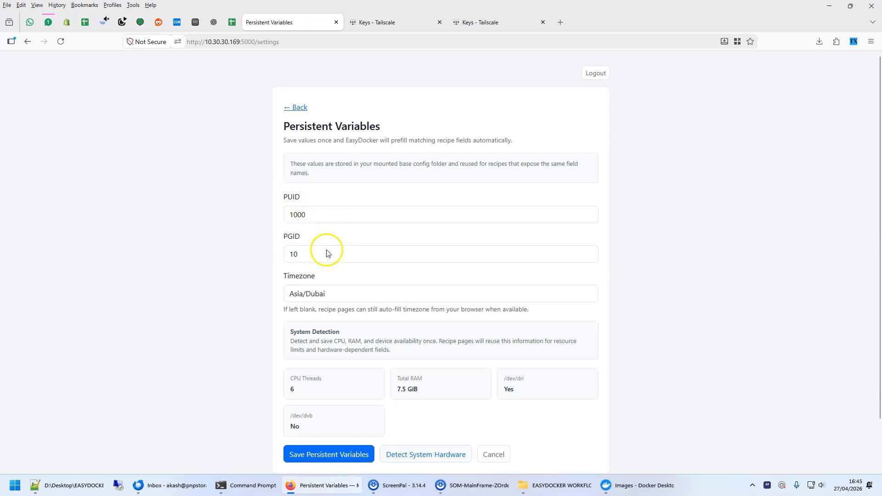
scroll(322, 276, "down", 2)
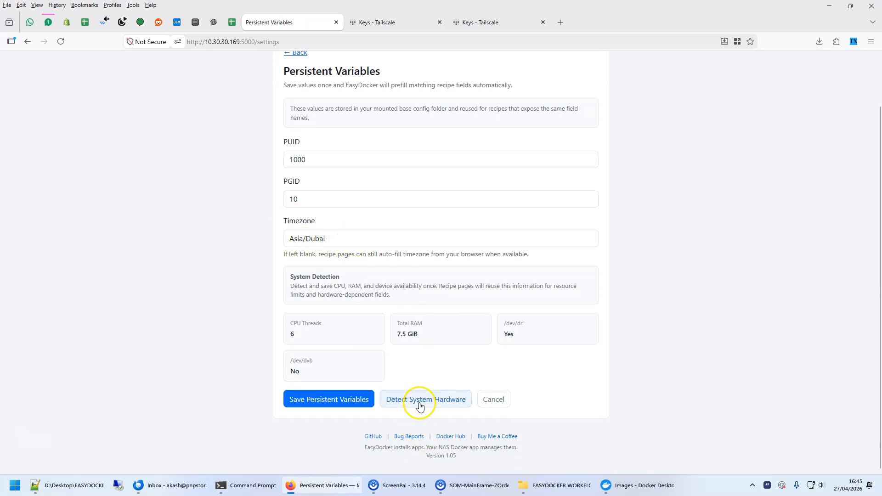
left_click(403, 411)
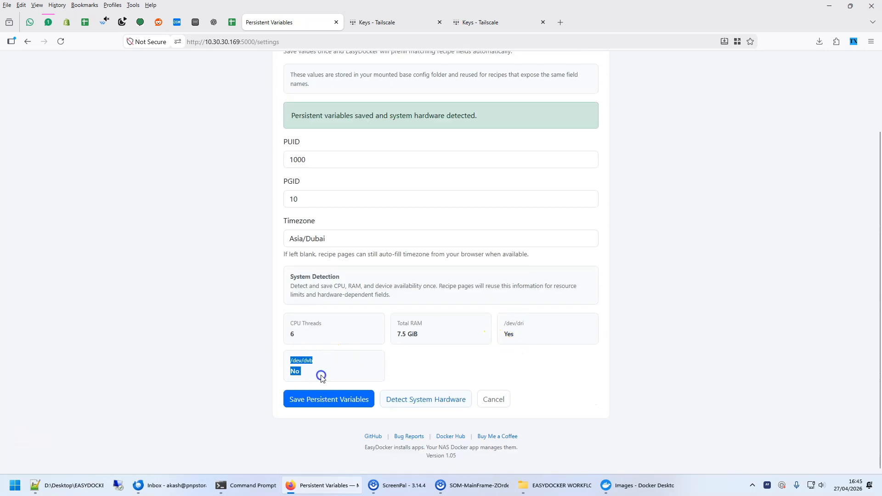
scroll(580, 360, "up", 3)
scroll(581, 313, "down", 3)
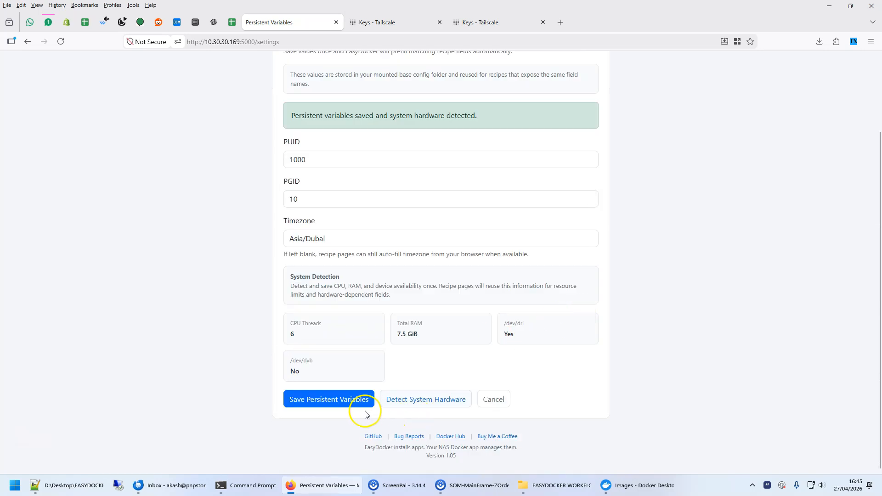
left_click(502, 403)
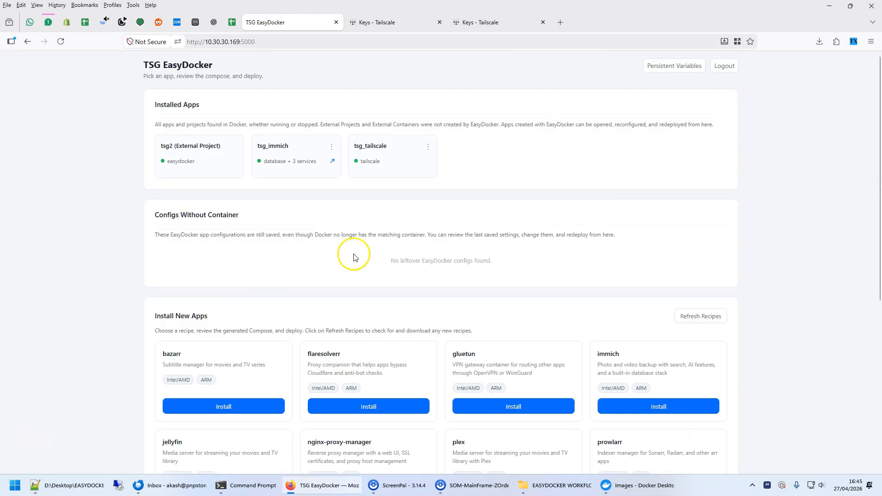
Open the plex install recipe and review its required settings, including the TV and movies library folders.
scroll(358, 257, "down", 4)
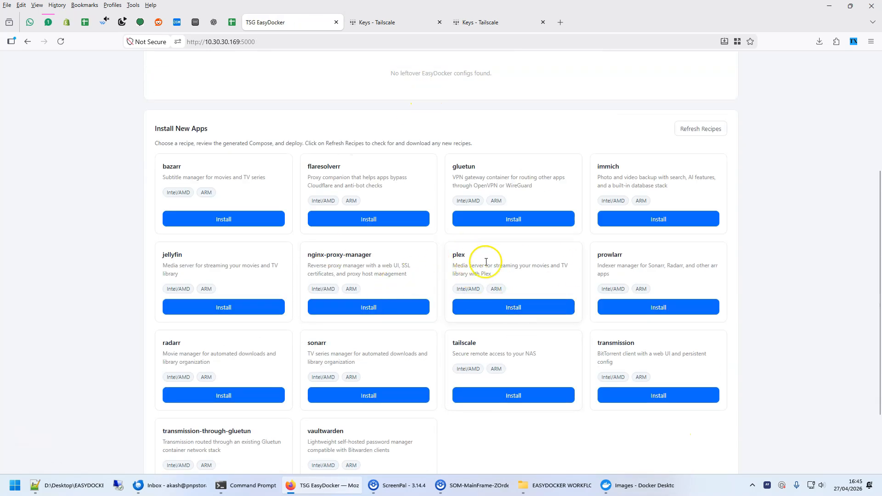
left_click(535, 307)
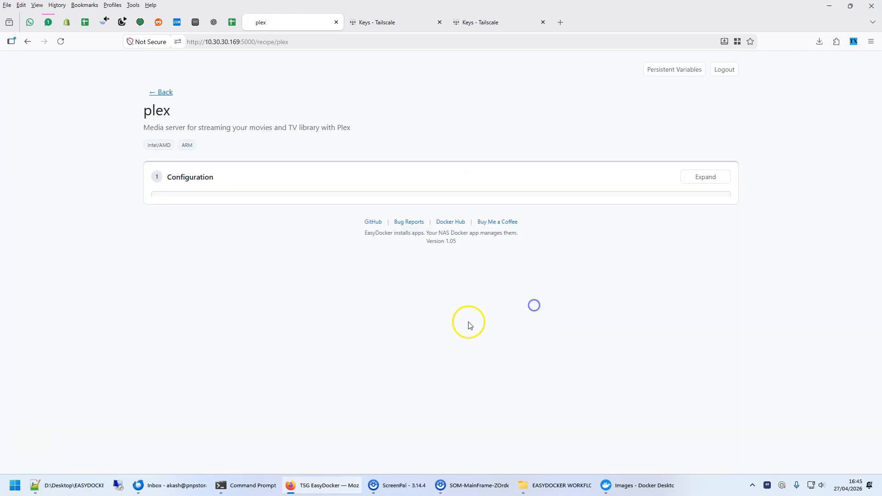
scroll(723, 236, "down", 3)
scroll(395, 272, "up", 3)
scroll(377, 276, "down", 4)
scroll(387, 308, "up", 4)
scroll(363, 257, "down", 4)
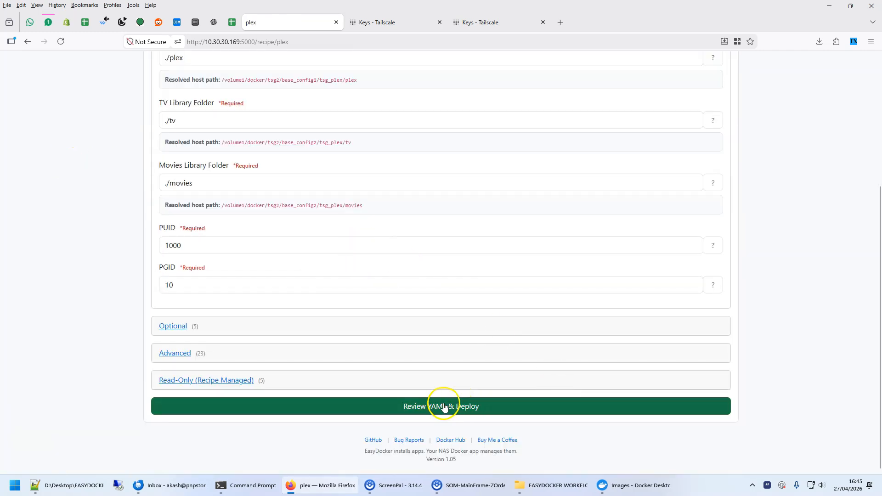
scroll(280, 294, "up", 3)
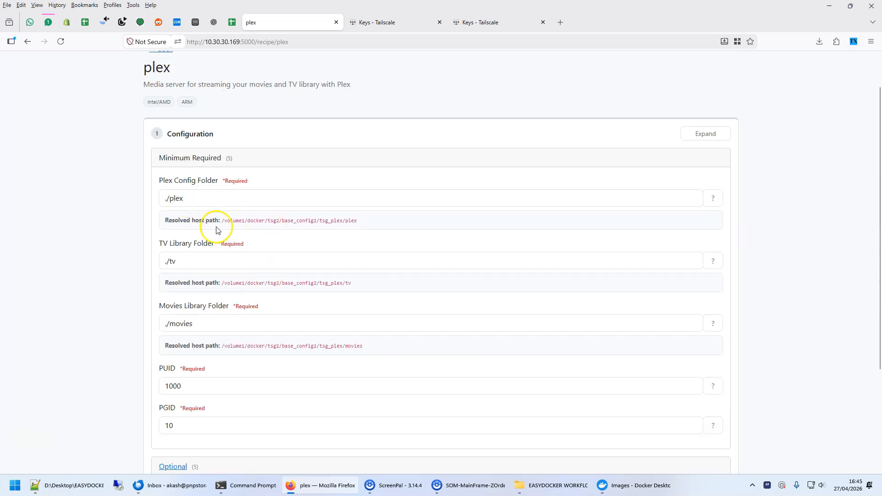
left_click_drag(191, 268, 118, 261)
left_click_drag(271, 326, 7, 317)
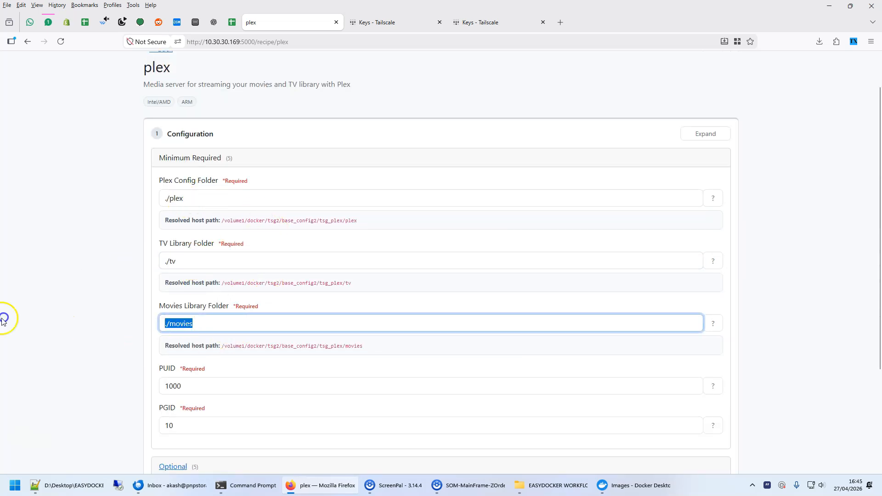
scroll(202, 322, "down", 3)
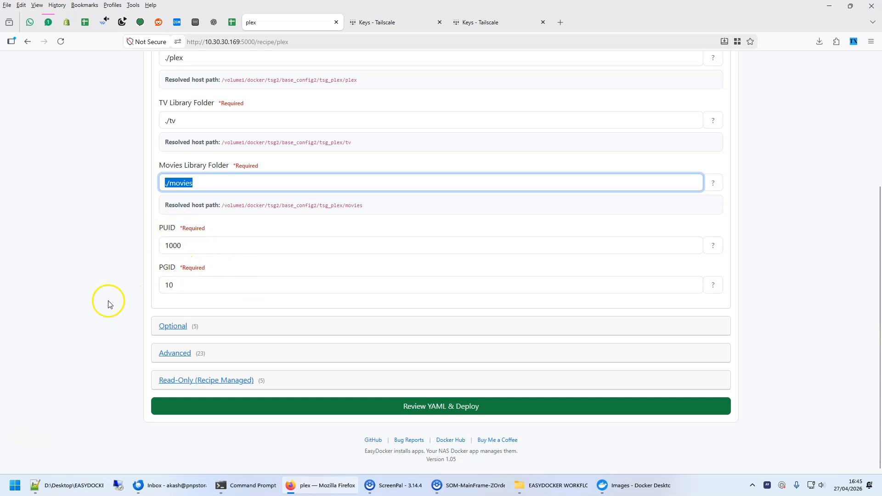
Expand plex's optional settings, show the Plex Claim Token help, and open the linked plex.tv/claim page.
left_click(181, 334)
scroll(46, 243, "down", 3)
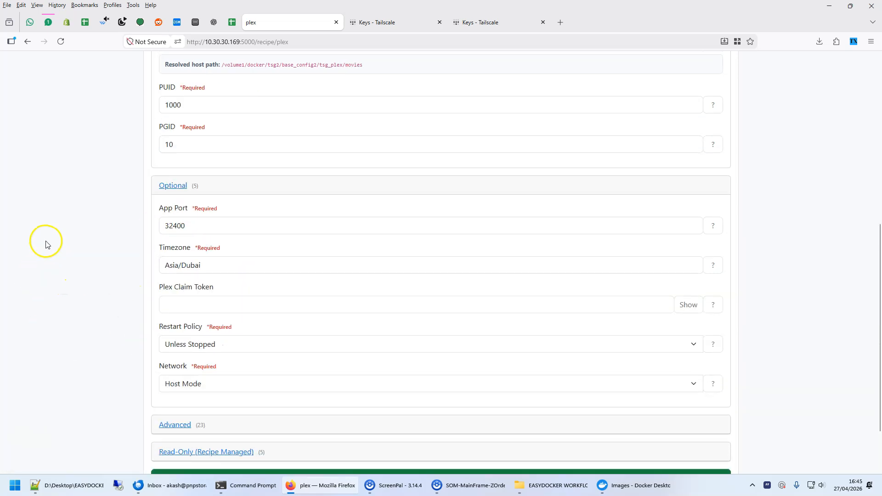
scroll(172, 202, "down", 2)
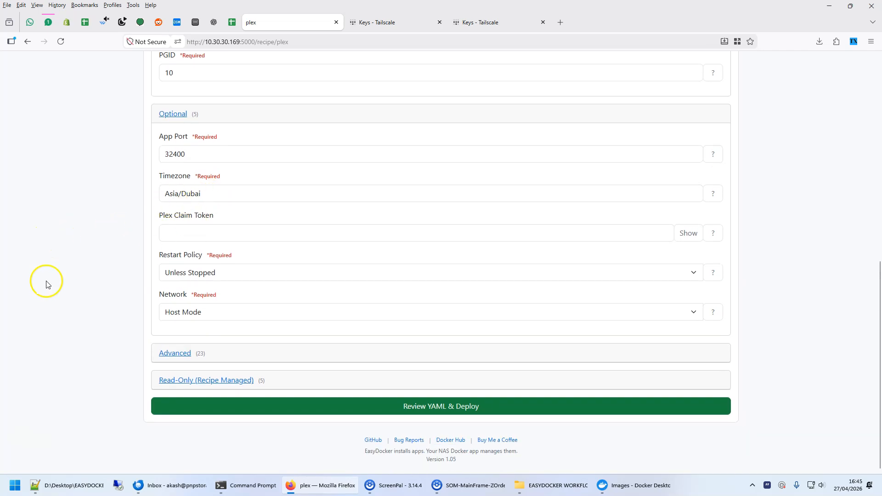
left_click(209, 234)
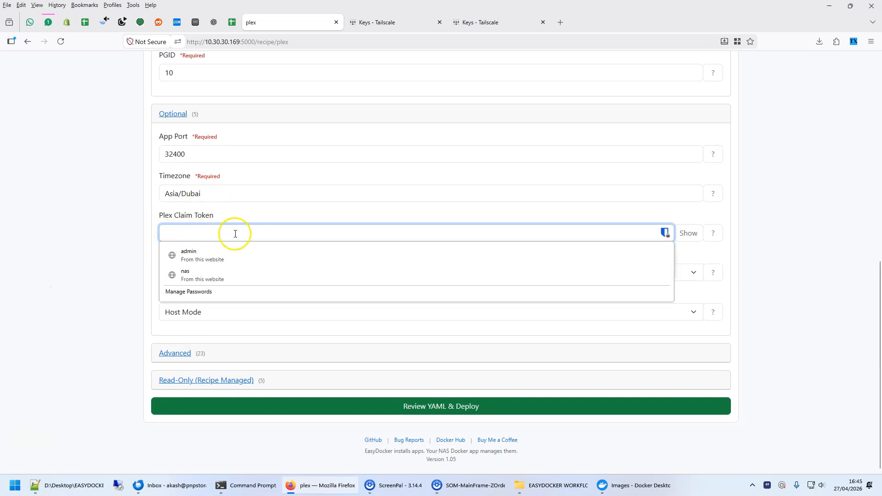
left_click(713, 234)
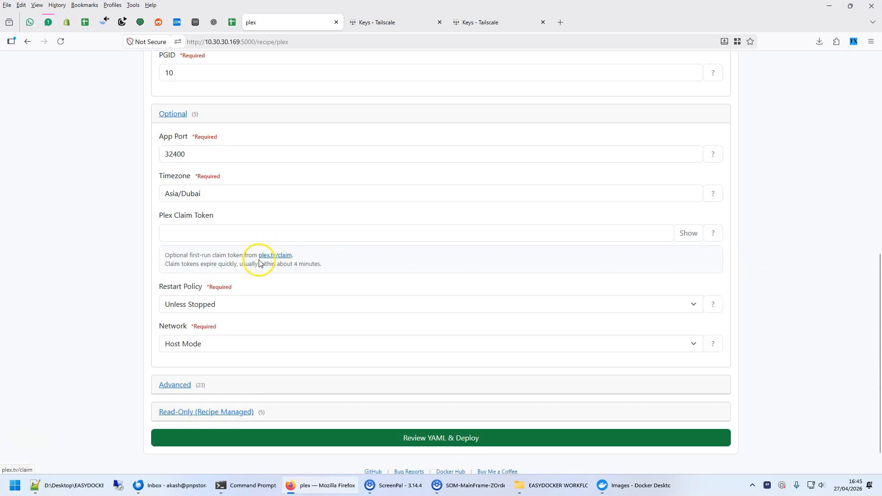
left_click(279, 255)
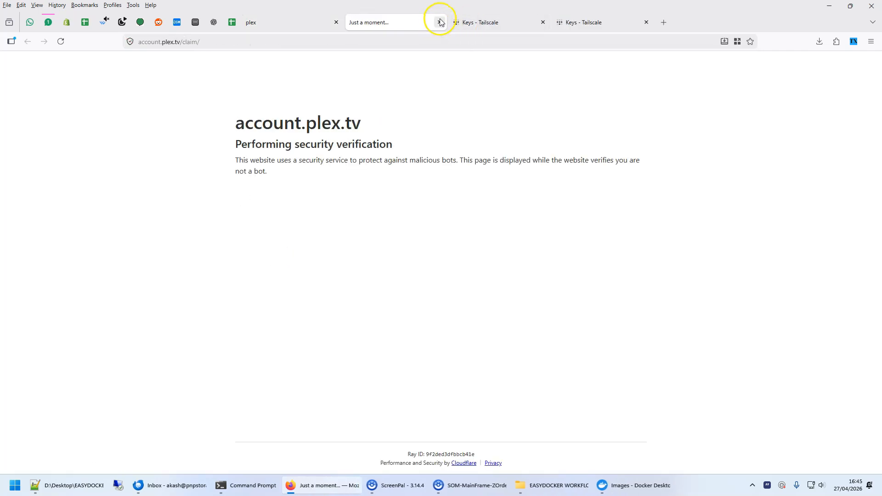
Close the Plex claim page, expand plex's advanced settings, and set Intel/AMD Hardware Transcoding to Enabled (/dev/dri).
left_click(438, 22)
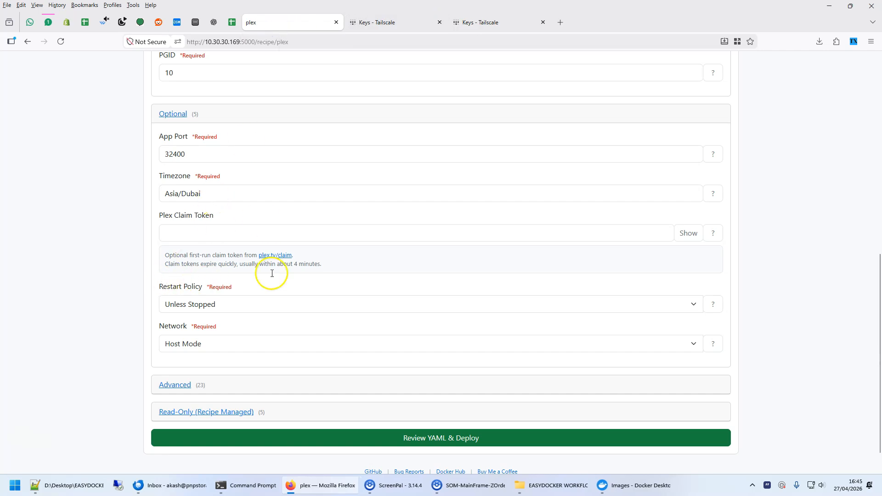
scroll(239, 303, "down", 1)
left_click(176, 354)
scroll(386, 305, "down", 6)
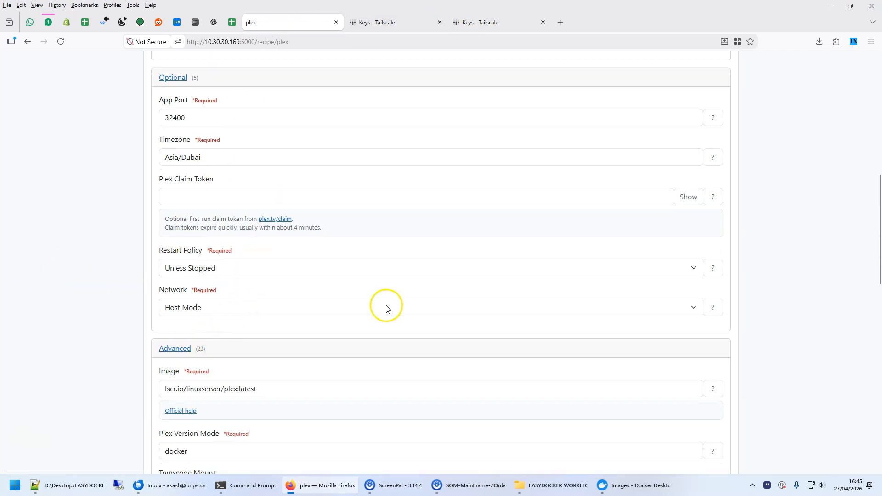
scroll(386, 305, "down", 1)
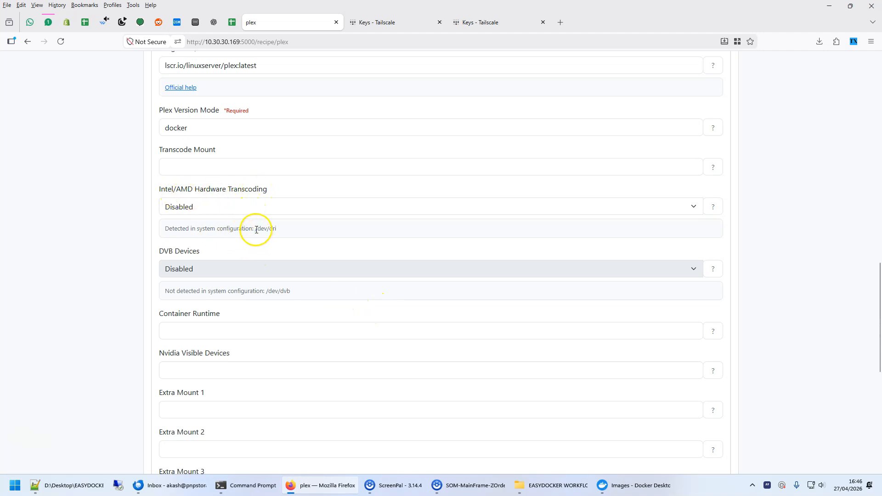
left_click(319, 244)
left_click(284, 209)
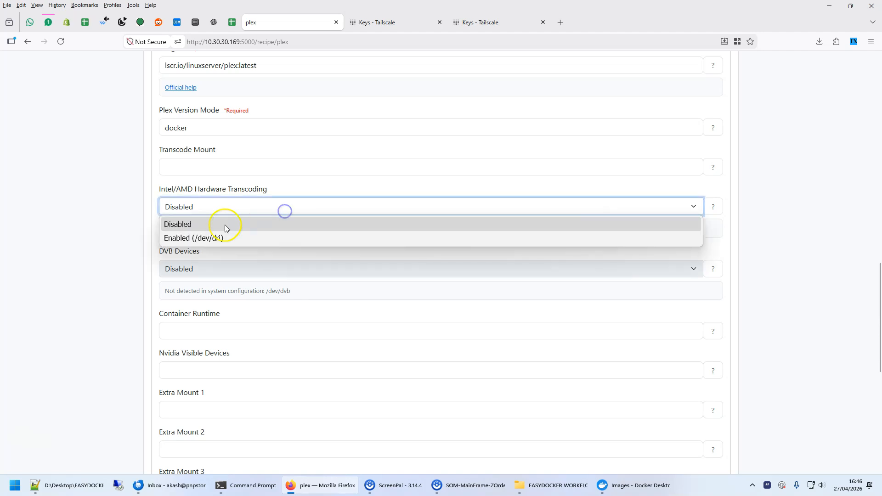
left_click(200, 238)
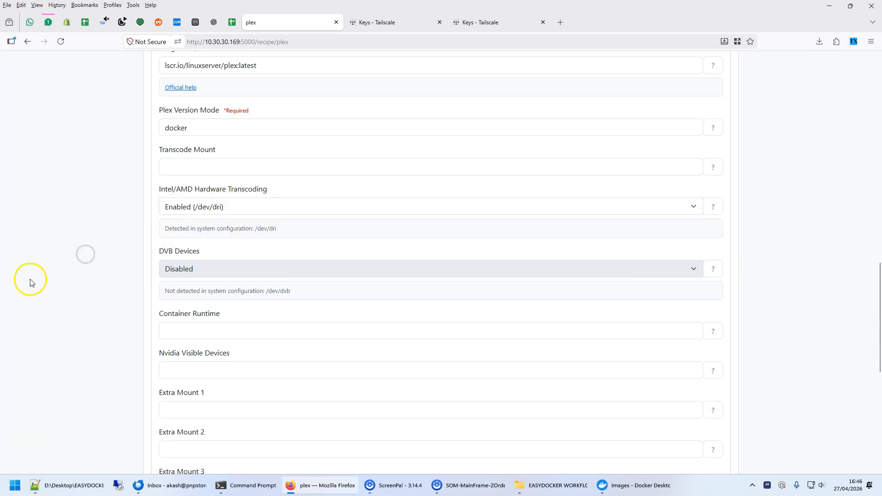
Generate the plex Compose YAML from the recipe form and review its service definition.
scroll(67, 279, "down", 6)
scroll(67, 277, "down", 2)
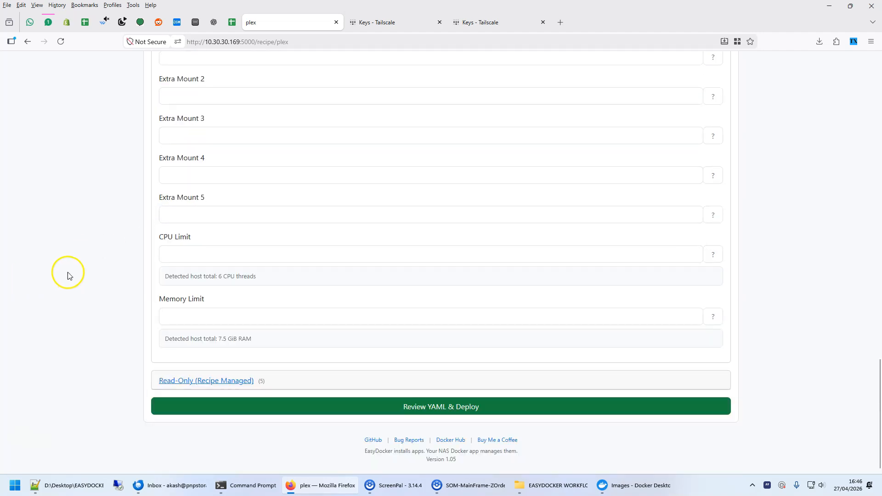
left_click(472, 406)
scroll(256, 91, "down", 4)
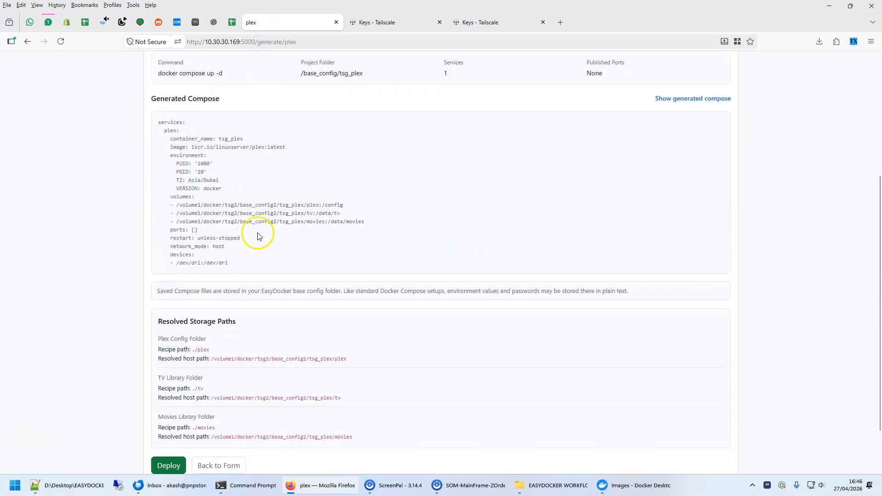
mouse_move(158, 124)
left_mouse_down()
mouse_move(270, 248)
mouse_move(252, 250)
mouse_move(238, 166)
mouse_move(153, 125)
mouse_move(261, 242)
mouse_move(268, 262)
mouse_move(167, 123)
left_mouse_up()
left_click(183, 123)
left_click(153, 114)
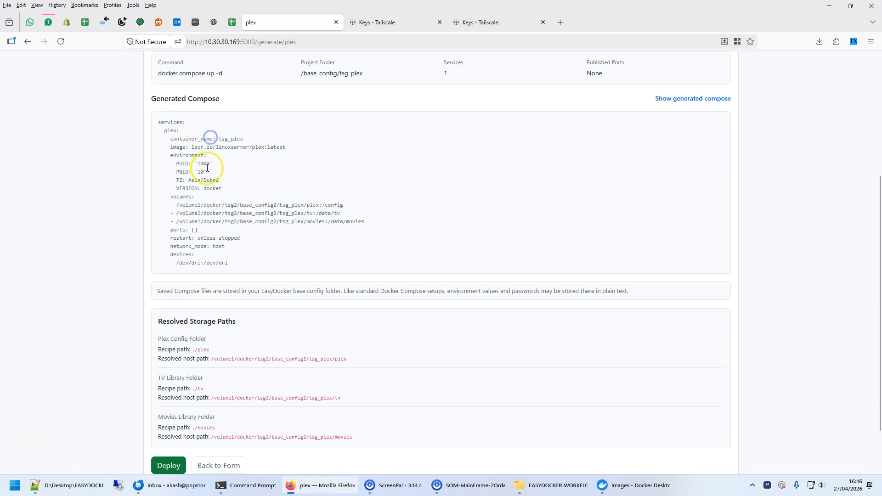
Check plex's resolved storage paths, deploy the app, and return to the EasyDocker home page.
scroll(271, 278, "down", 2)
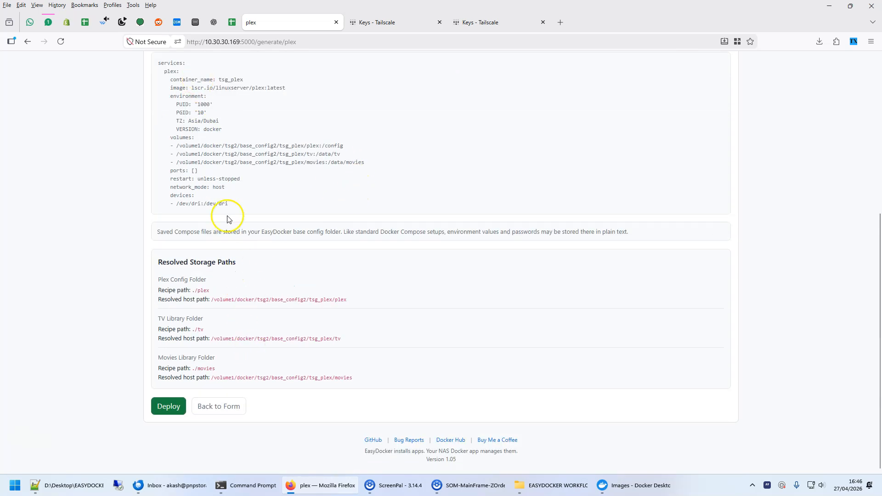
left_click(165, 408)
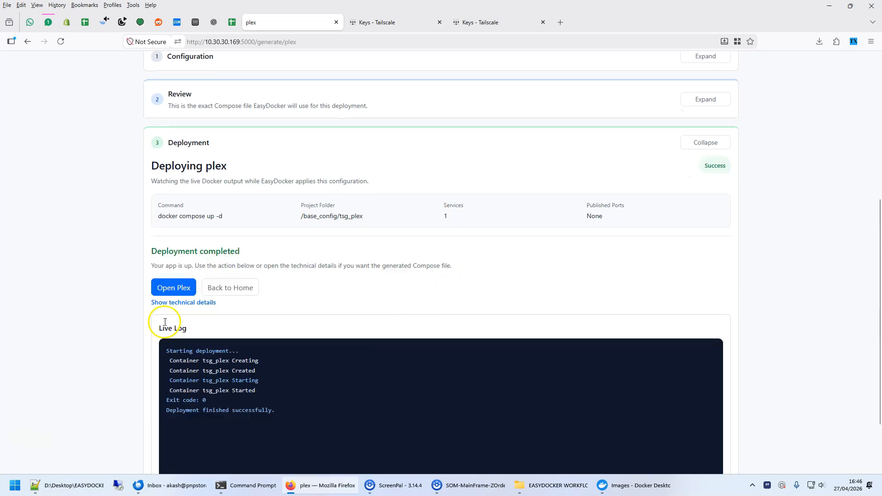
left_click(229, 288)
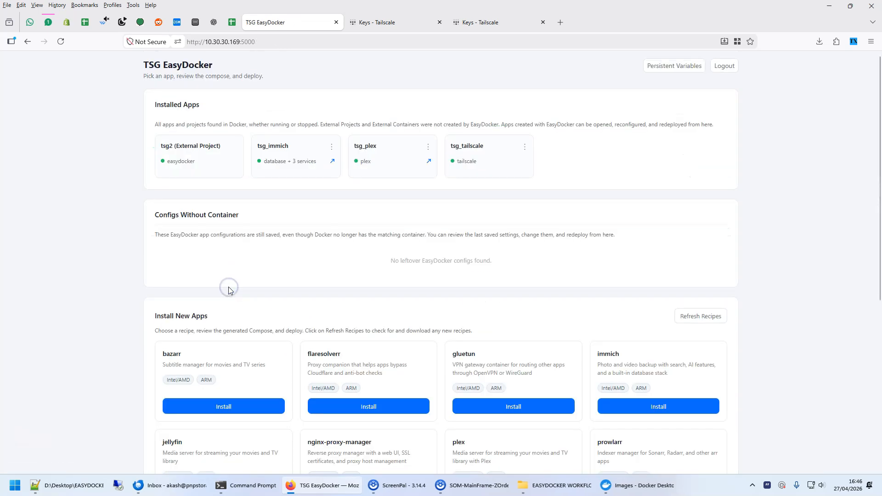
Open the web interfaces of the installed immich and plex apps, returning to the EasyDocker home page after each.
left_click(332, 162)
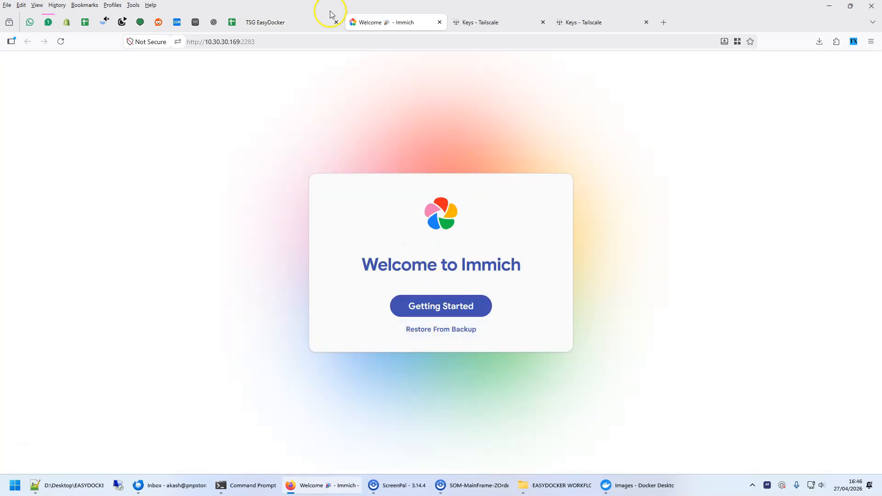
left_click(279, 20)
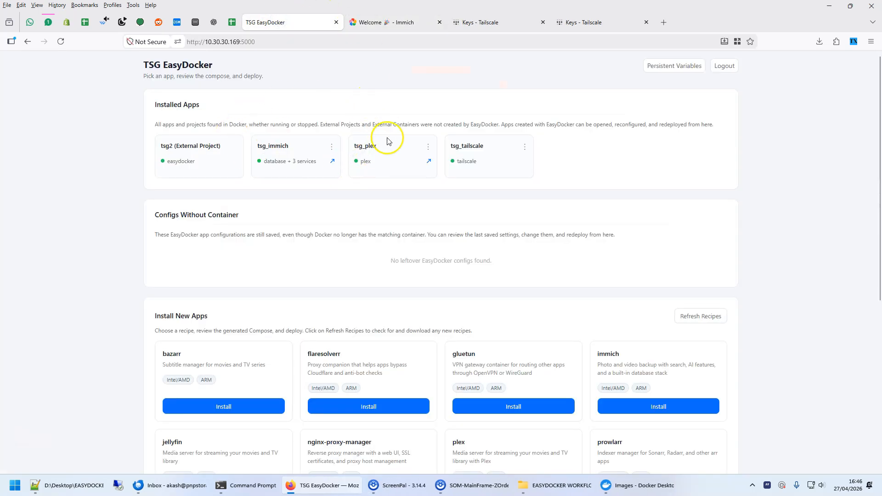
left_click(429, 166)
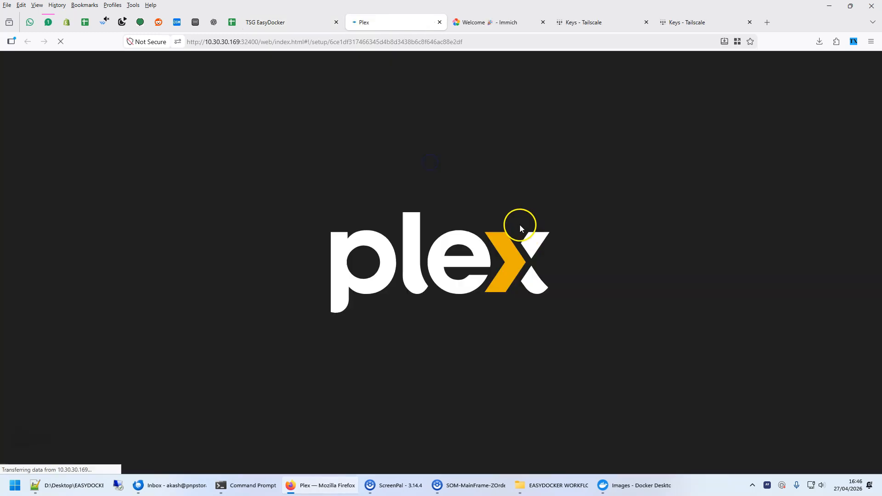
left_click(286, 23)
Look through the installable app recipes, including transmission-through-gluetun and jellyfin.
scroll(596, 250, "down", 6)
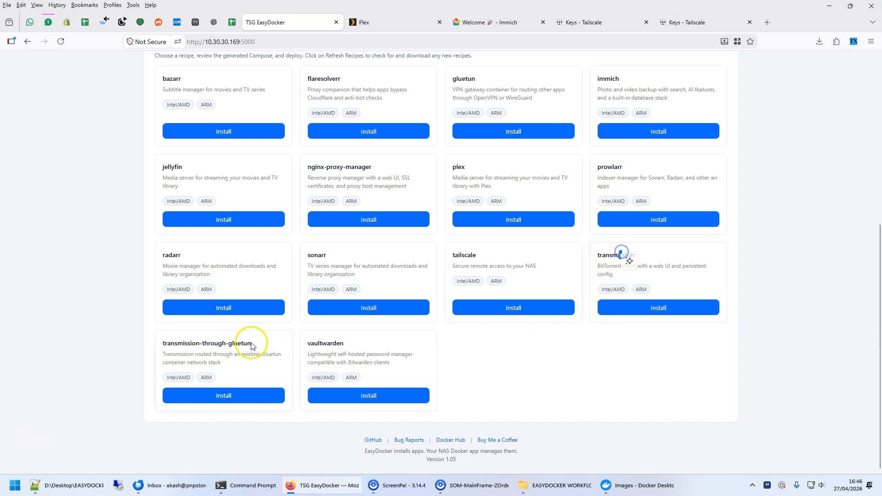
left_click_drag(183, 344, 254, 345)
scroll(251, 385, "up", 1)
scroll(249, 385, "up", 3)
left_click(174, 435)
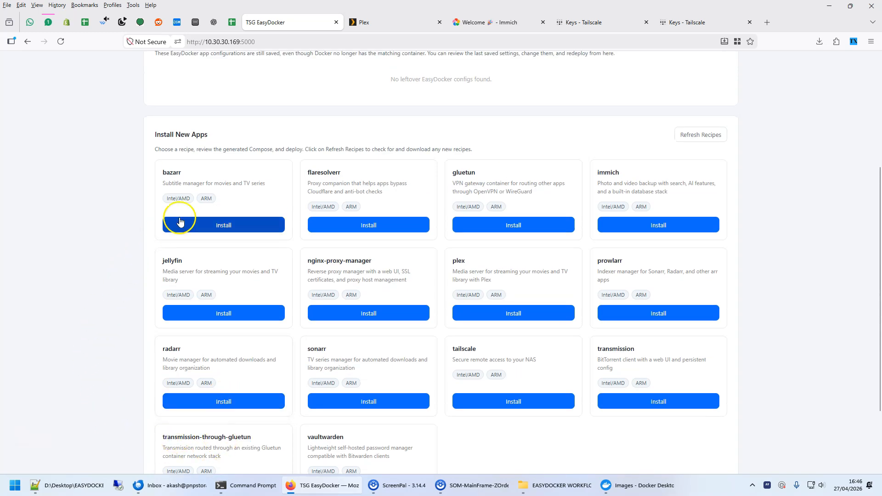
Open the gluetun install recipe and review the available VPN providers, keeping Mullvad selected.
left_click(520, 225)
scroll(492, 173, "down", 1)
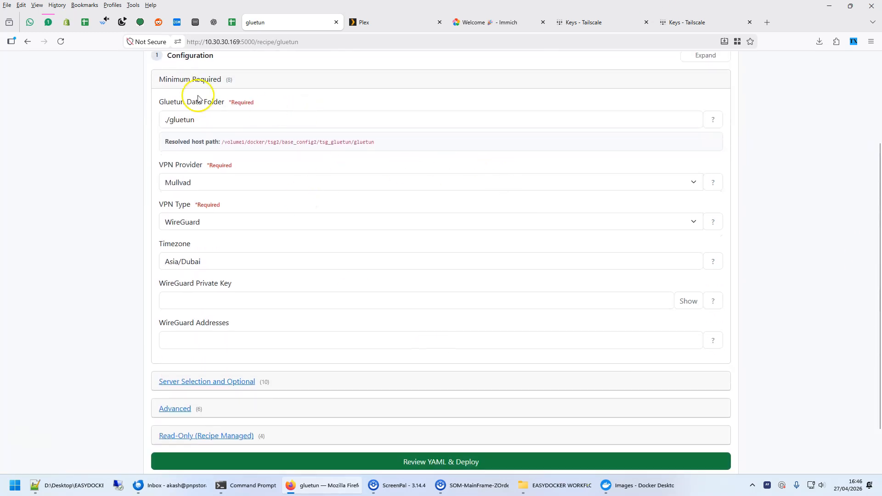
scroll(263, 160, "down", 1)
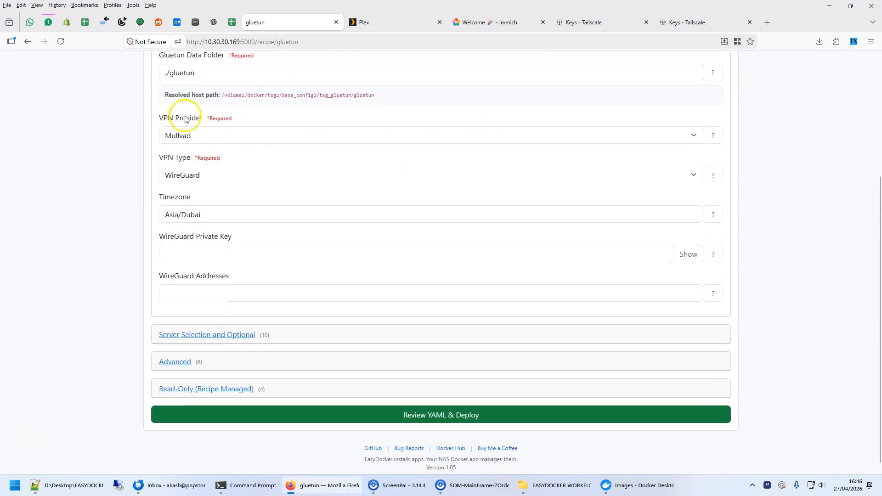
left_click(262, 136)
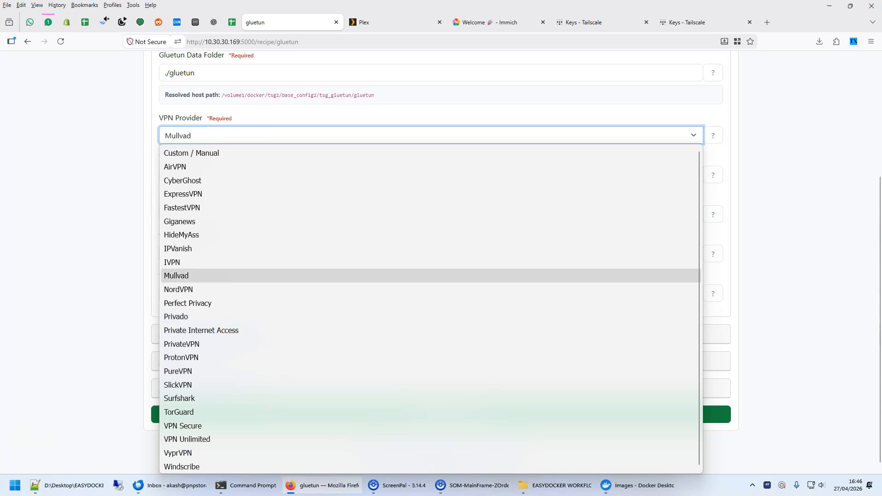
left_click(244, 274)
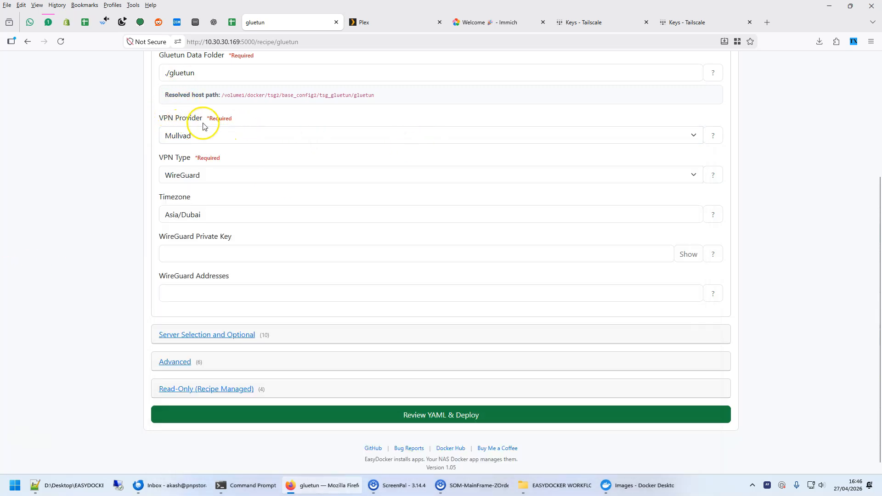
Switch gluetun's VPN type between WireGuard and OpenVPN to compare their credential fields, and return to the home page without deploying.
left_click(217, 178)
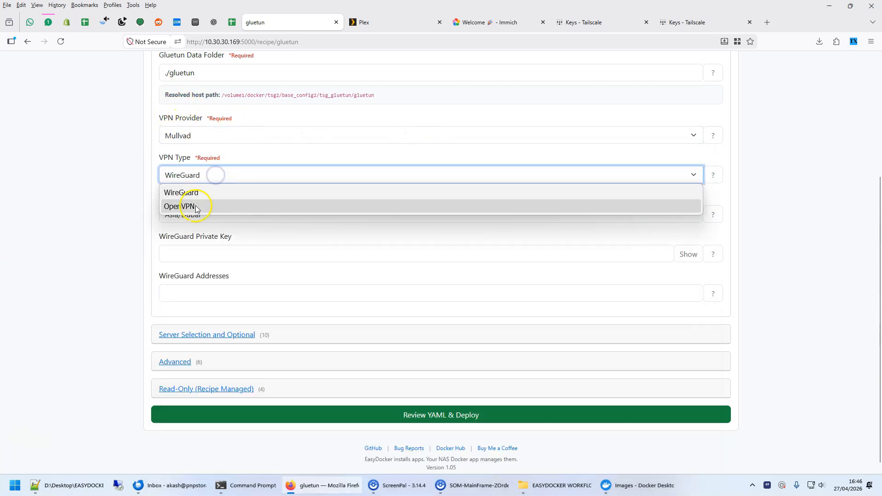
left_click(193, 207)
left_click(195, 175)
left_click(193, 193)
left_click(198, 179)
left_click(196, 205)
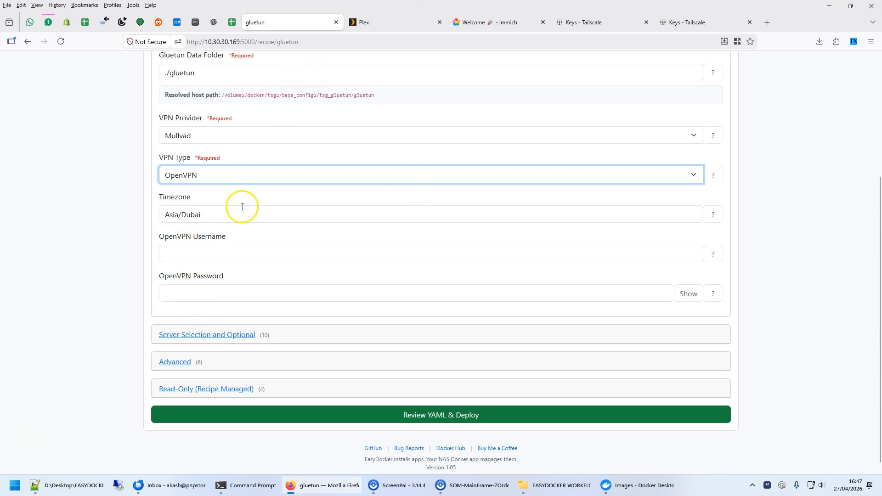
scroll(238, 207, "up", 3)
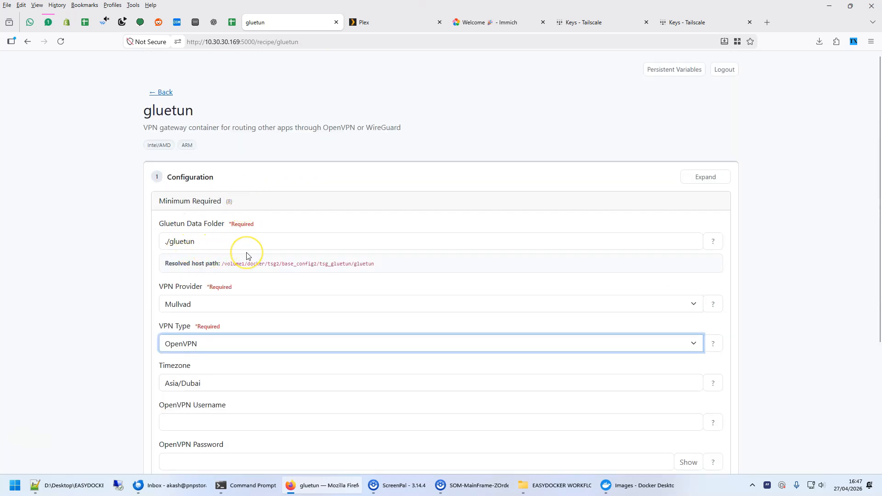
left_click(157, 92)
Open the tsg-easydocker GitHub repository from the home page footer and read through its README, including the Quick Start instructions.
scroll(680, 276, "down", 5)
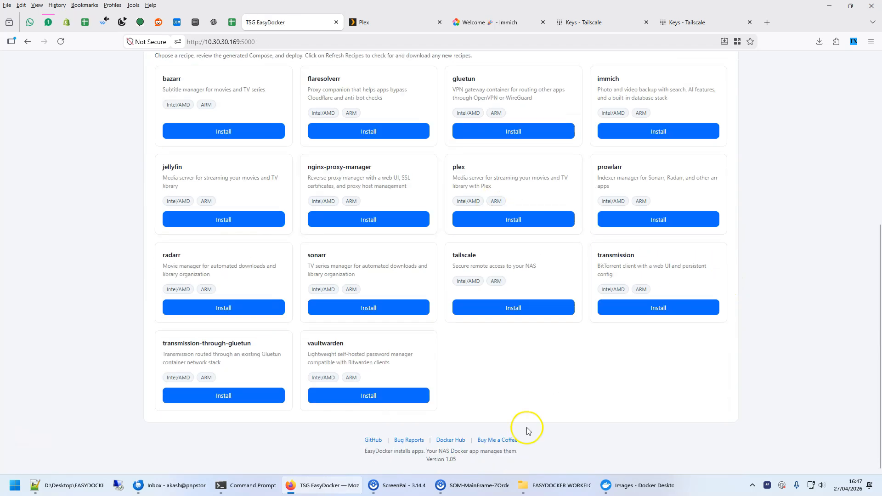
scroll(623, 327, "up", 5)
scroll(622, 326, "down", 5)
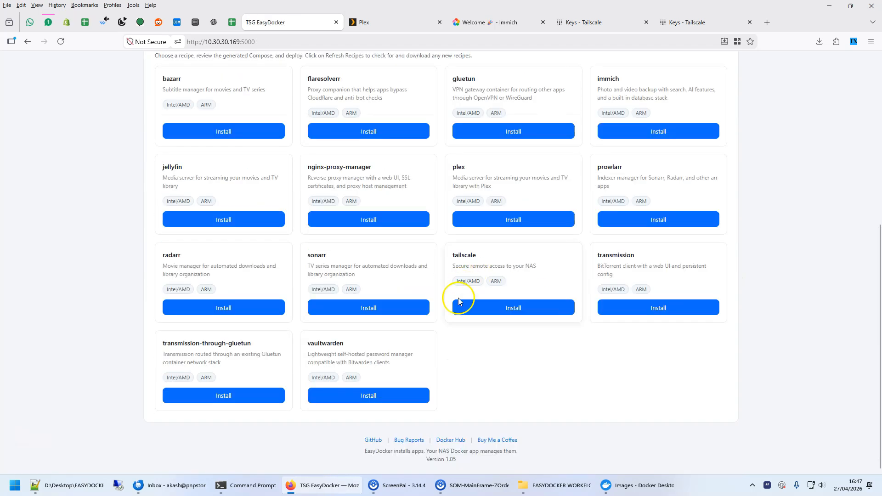
left_click(370, 442)
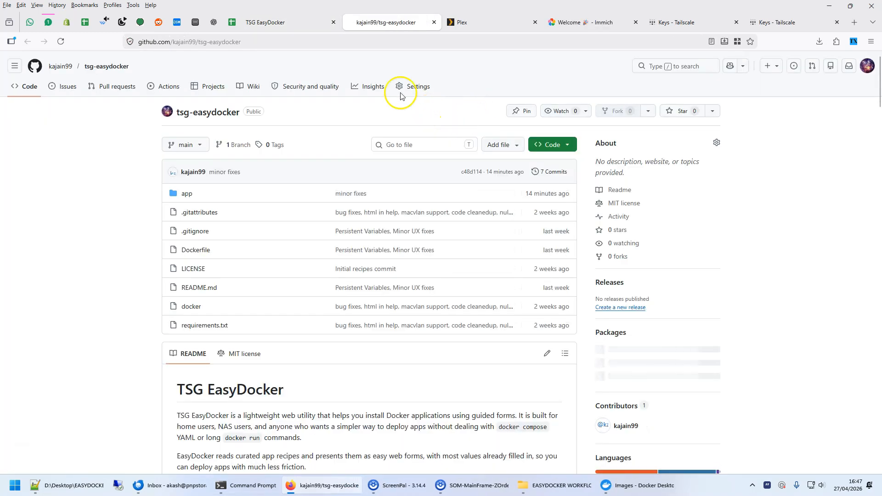
scroll(97, 300, "down", 20)
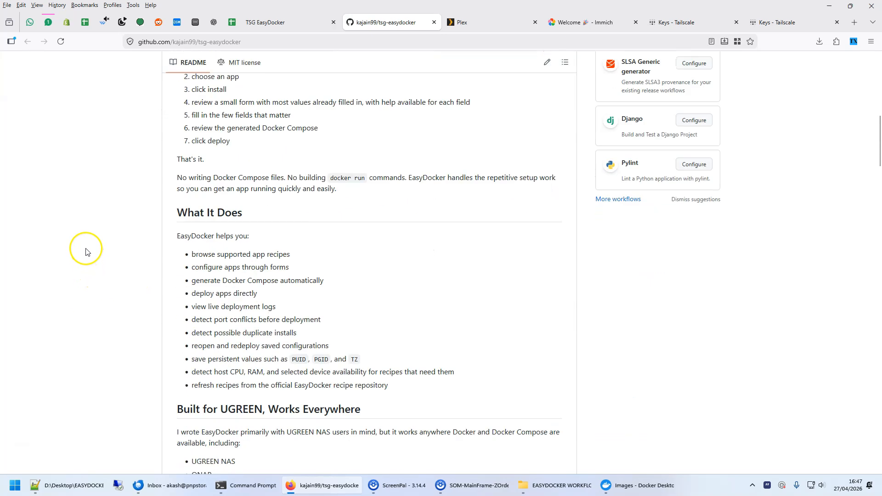
scroll(87, 252, "down", 4)
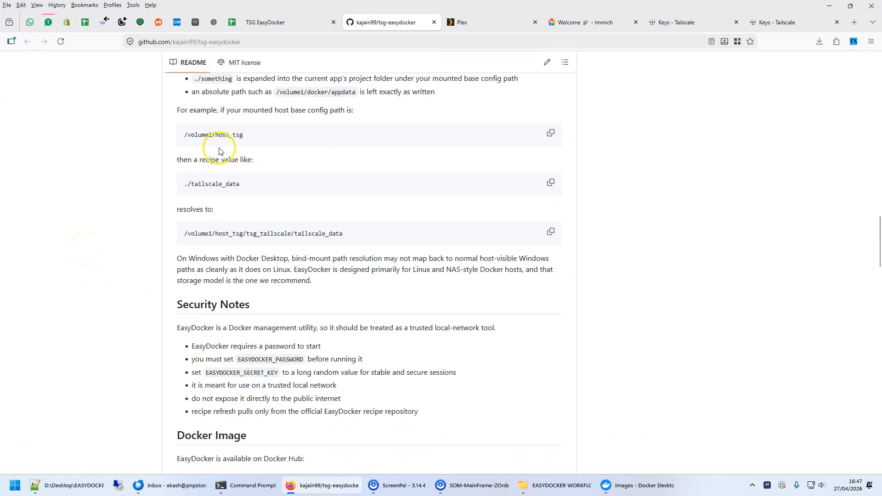
scroll(335, 185, "down", 10)
scroll(336, 186, "up", 20)
scroll(335, 184, "up", 15)
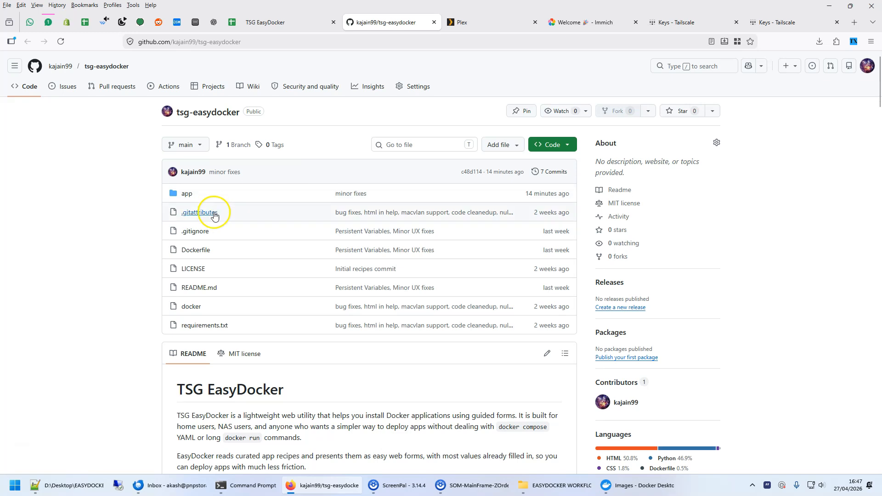
scroll(360, 324, "down", 20)
scroll(375, 299, "up", 10)
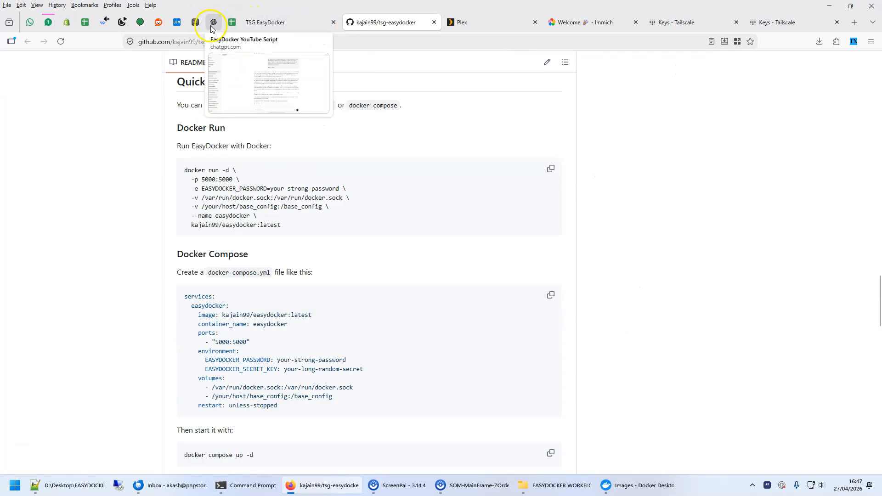
Switch to the NAS Docker app and open the Compose configuration of the tsg2 project.
left_click(267, 23)
scroll(199, 193, "up", 15)
left_click(200, 28)
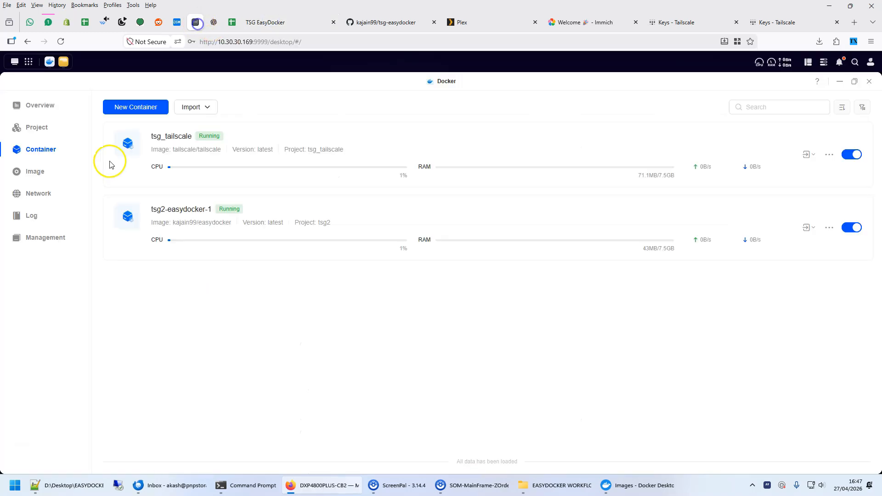
left_click(44, 130)
left_click(168, 142)
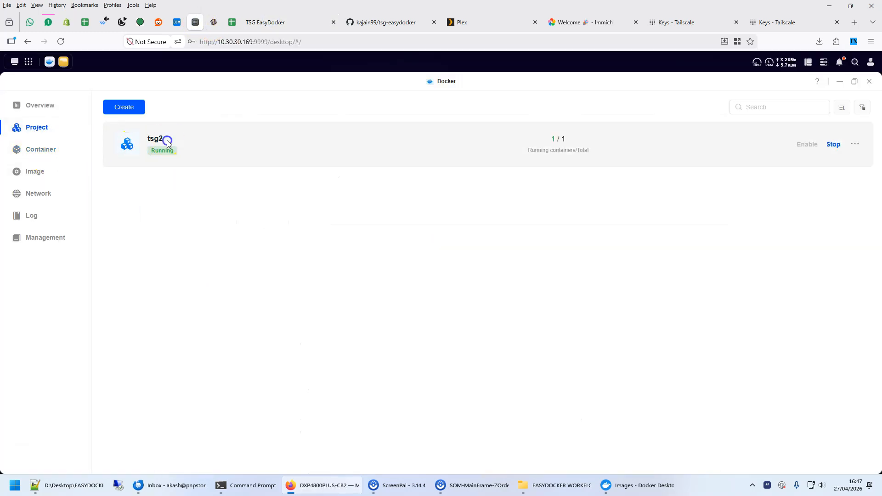
left_click(305, 153)
Examine the base_config volume, the easydocker image line, and the 5000:5000 port mapping in the tsg2 Compose configuration.
double_click(244, 269)
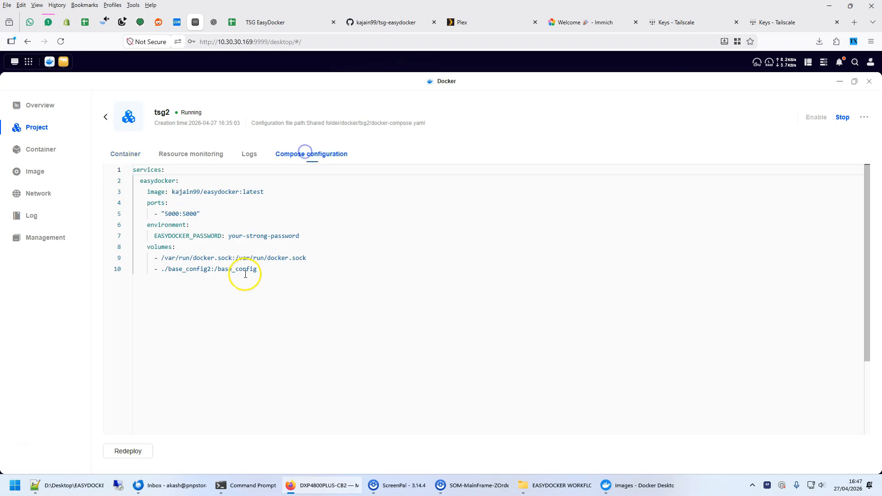
double_click(209, 192)
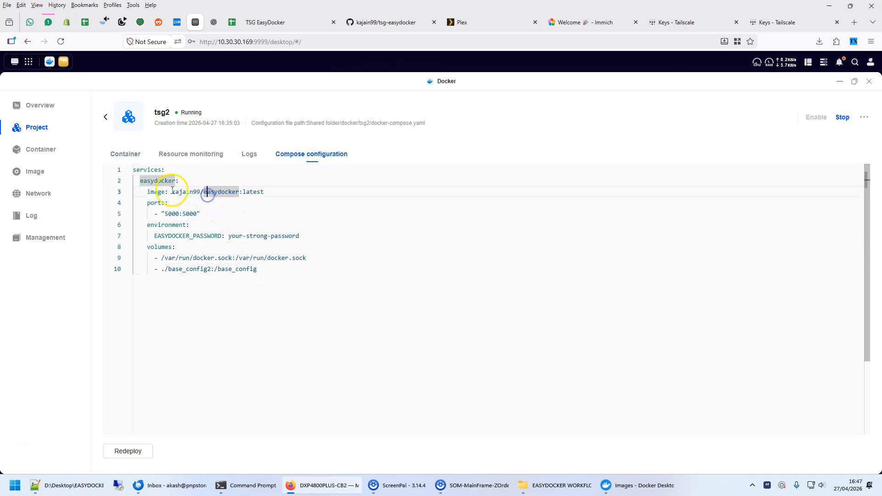
left_click_drag(147, 191, 299, 192)
left_click_drag(197, 214, 215, 216)
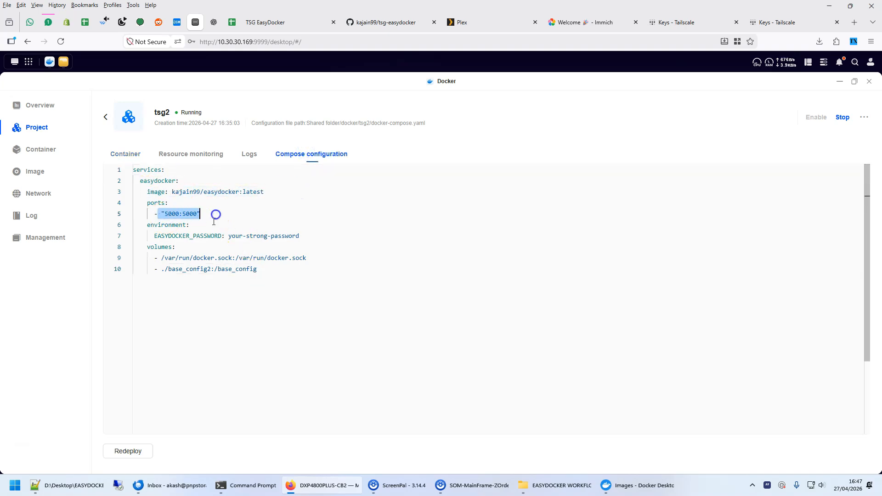
Examine the EASYDOCKER_PASSWORD environment line in the tsg2 Compose configuration.
left_click(195, 236)
left_click_drag(155, 236, 299, 238)
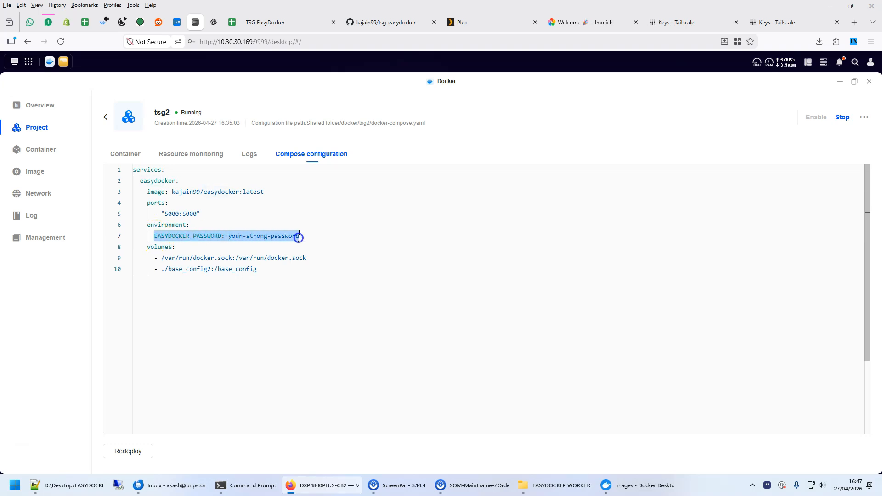
left_click(257, 245)
left_click(153, 235)
left_click_drag(153, 236, 317, 236)
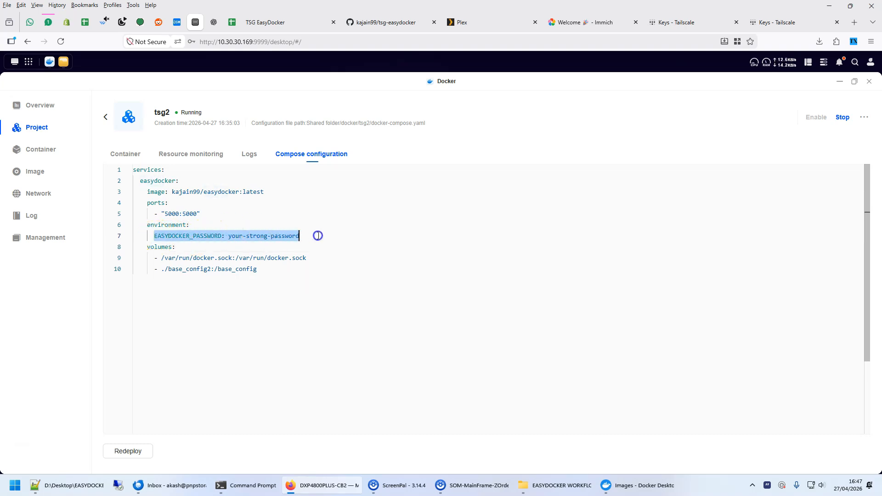
Log out of TSG EasyDocker to show its login page, and return to the tsg2 Compose configuration in the NAS Docker app.
left_click(296, 22)
left_click(722, 69)
left_click(714, 212)
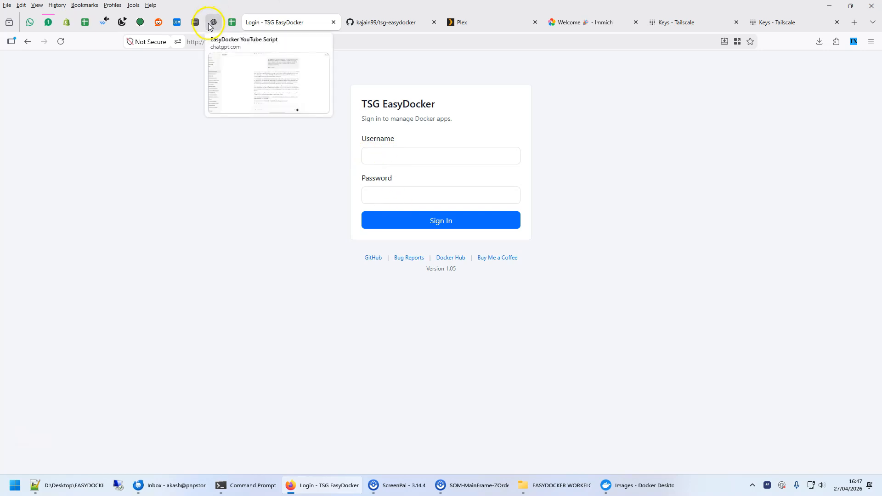
left_click(196, 22)
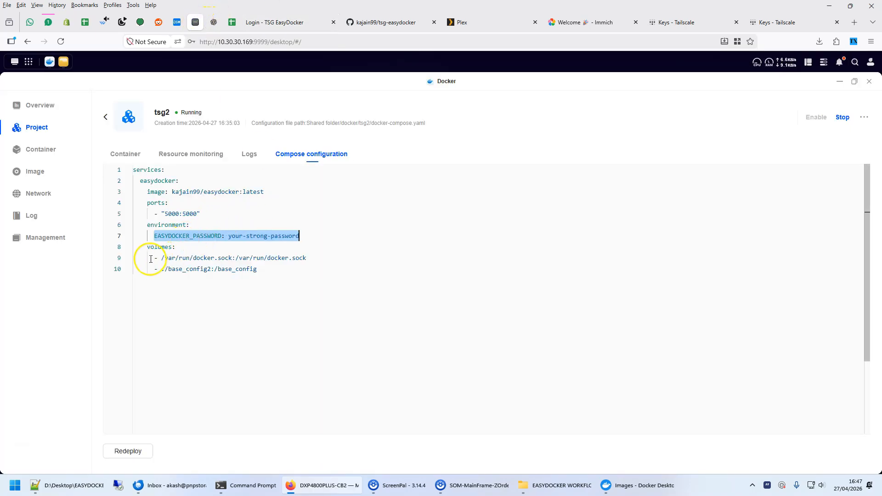
Examine the /var/run/docker.sock volume mapping in the tsg2 Compose configuration.
left_click_drag(162, 258, 169, 258)
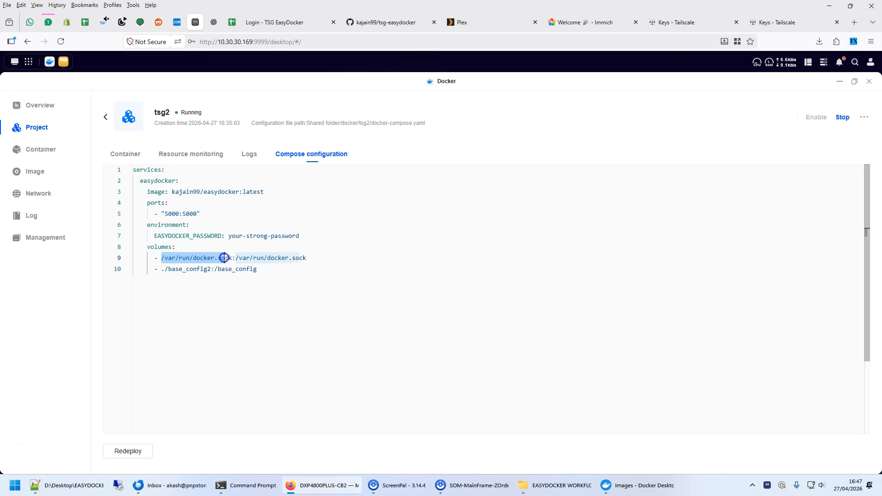
left_click_drag(231, 258, 277, 259)
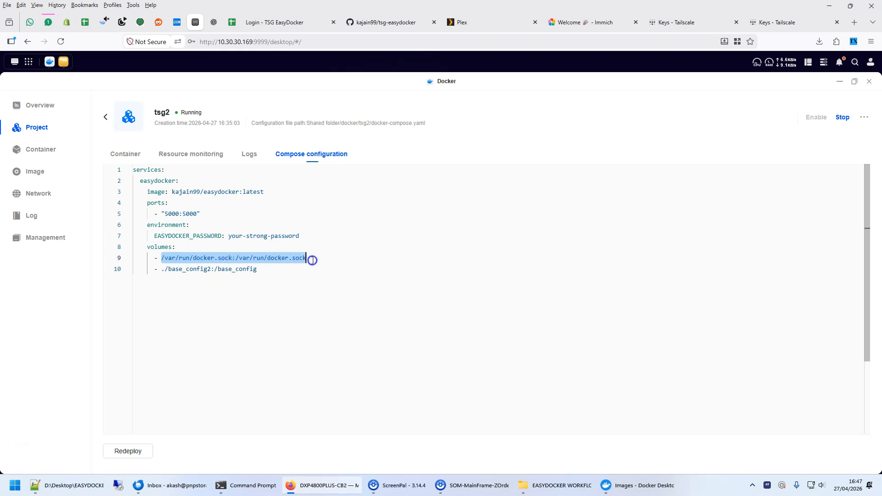
left_click(186, 259)
left_click_drag(162, 260, 288, 259)
Examine both sides of the ./base_config2:/base_config volume mapping, the host folder and the container path.
left_click(169, 268)
left_click_drag(162, 269, 164, 268)
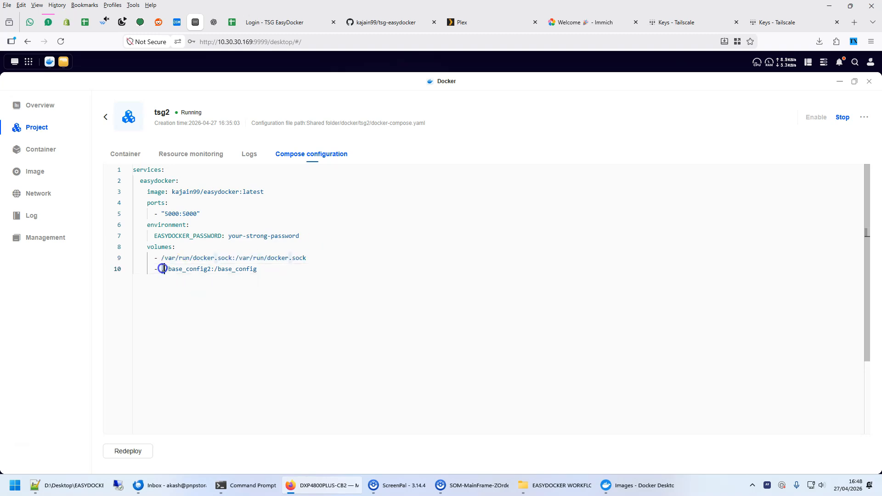
left_click(277, 287)
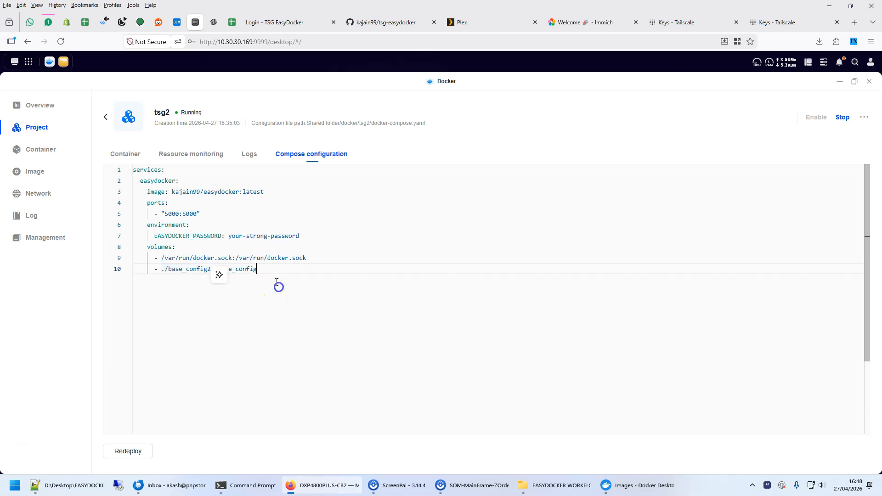
left_click_drag(262, 271, 168, 268)
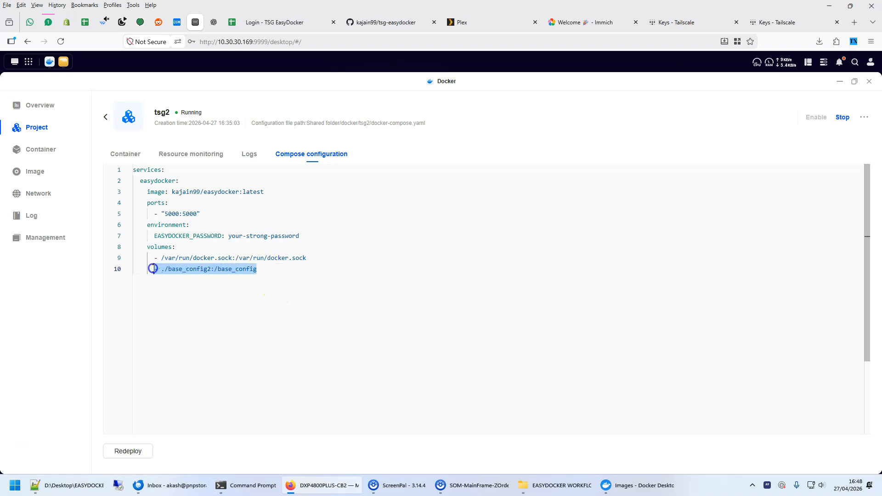
left_click(160, 293)
left_click(161, 268)
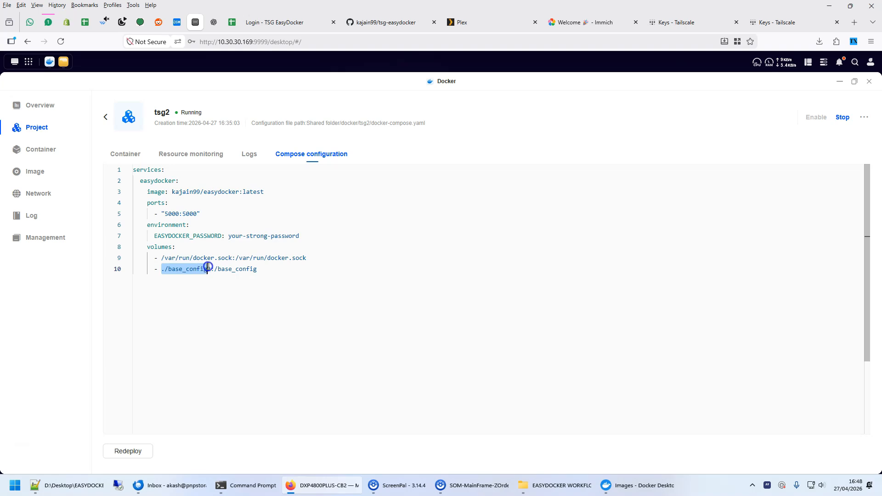
left_click(244, 289)
mouse_move(215, 270)
left_mouse_down()
mouse_move(240, 270)
mouse_move(233, 271)
left_mouse_up()
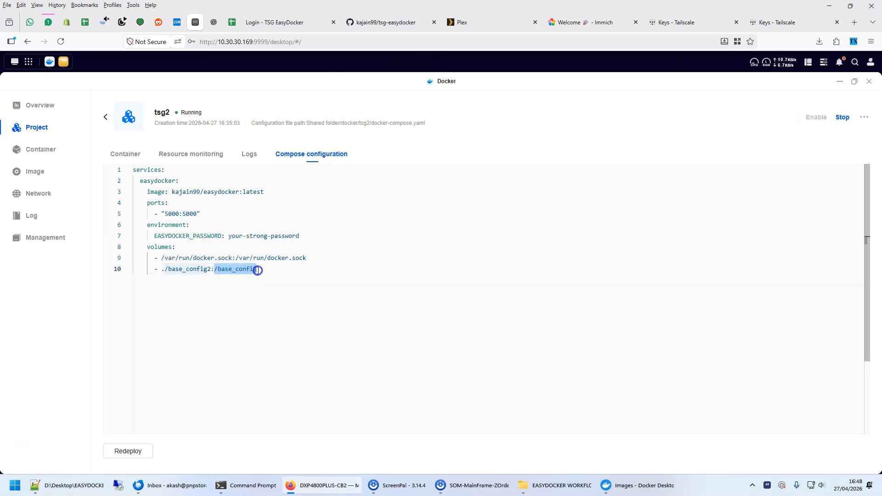
left_click(288, 295)
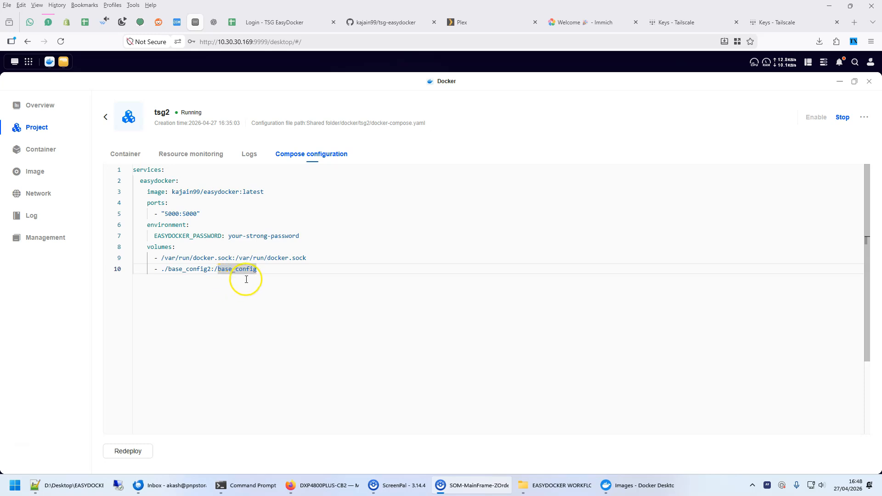
Switch to the NAS Files app and open the recipes folder inside docker/tsg2/base_config2.
left_click(64, 62)
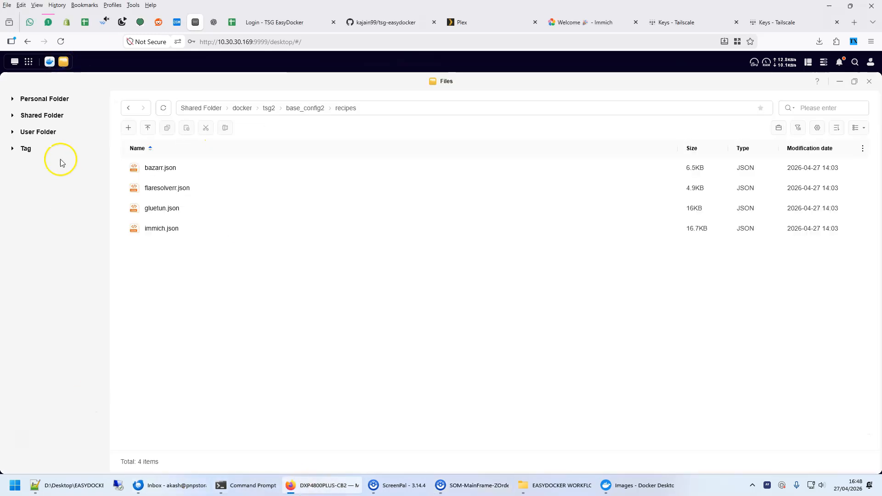
left_click(270, 108)
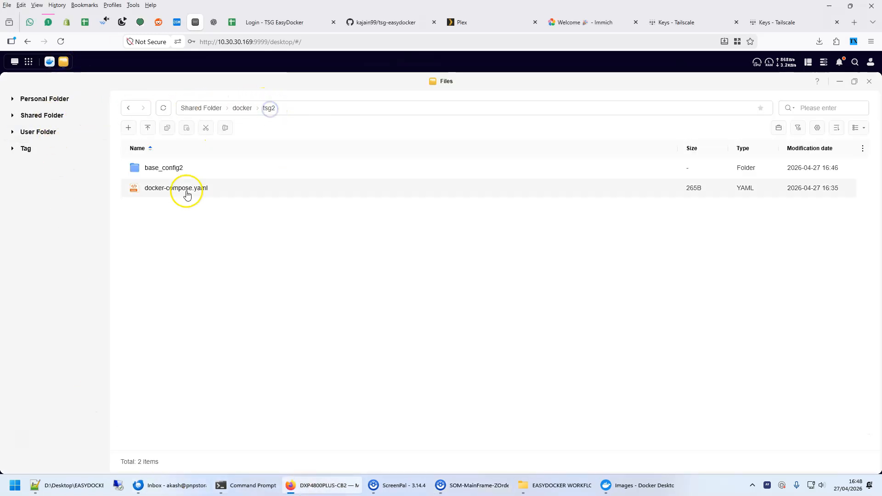
double_click(164, 167)
double_click(156, 168)
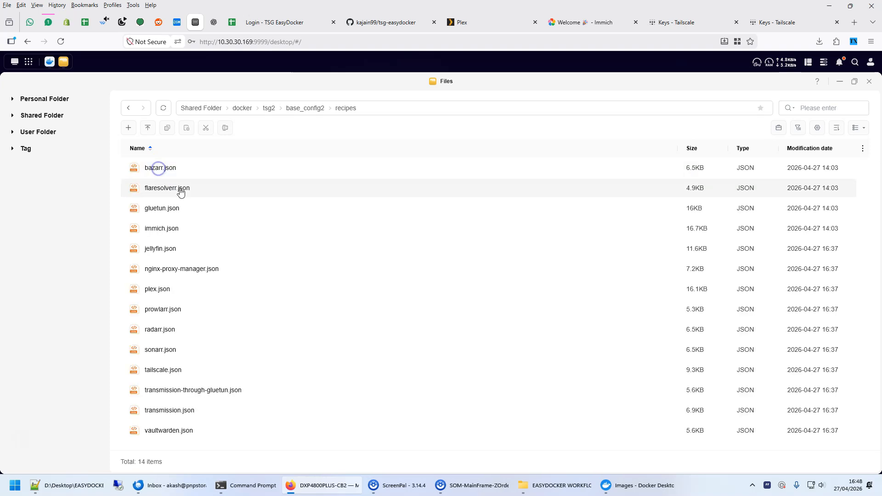
Delete all recipe JSON files from the recipes folder.
left_click(213, 378)
key("ctrl+a")
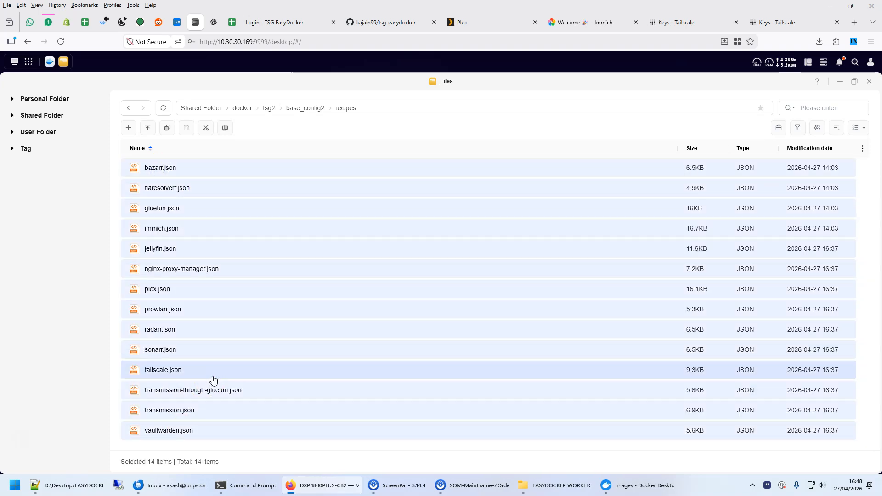
key("Delete")
left_click(512, 306)
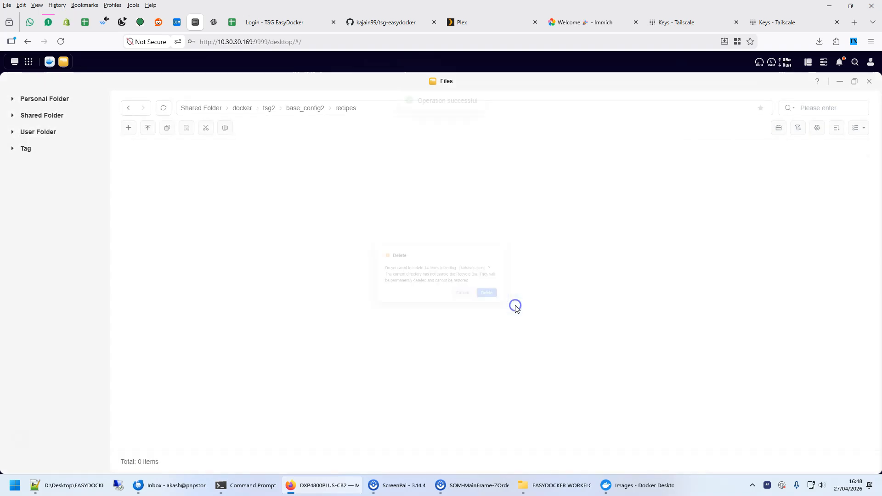
Switch to TSG EasyDocker, sign in as admin with the saved account password, and refresh the recipes.
left_click(295, 21)
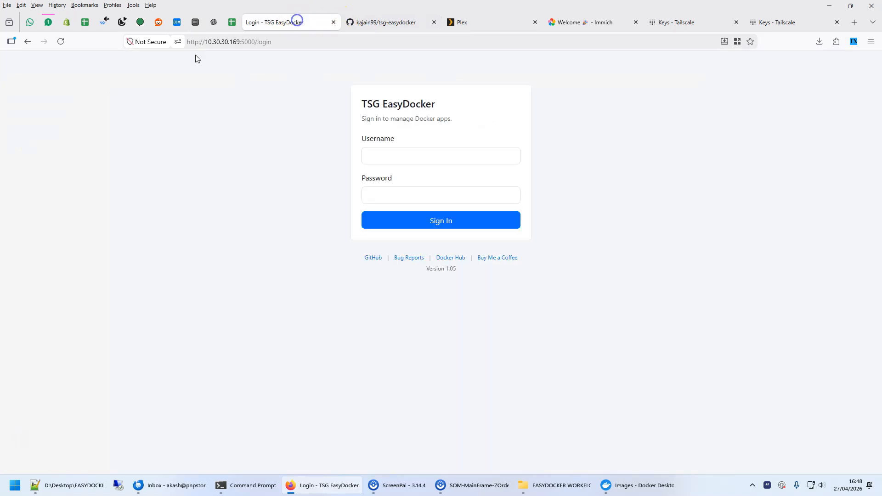
left_click(399, 156)
left_click(391, 178)
left_click(443, 214)
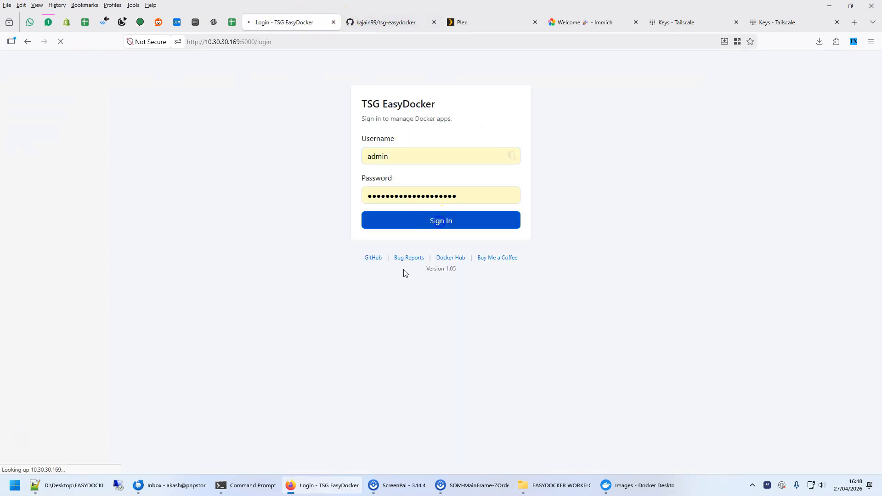
left_click(702, 316)
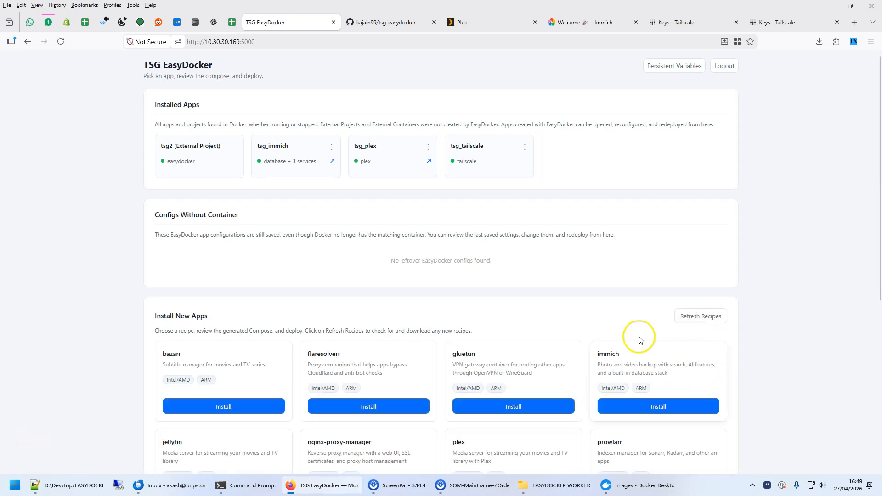
scroll(370, 335, "down", 6)
Switch back to the NAS Files app and reopen the recipes folder to check for the downloaded recipe files.
left_click(201, 26)
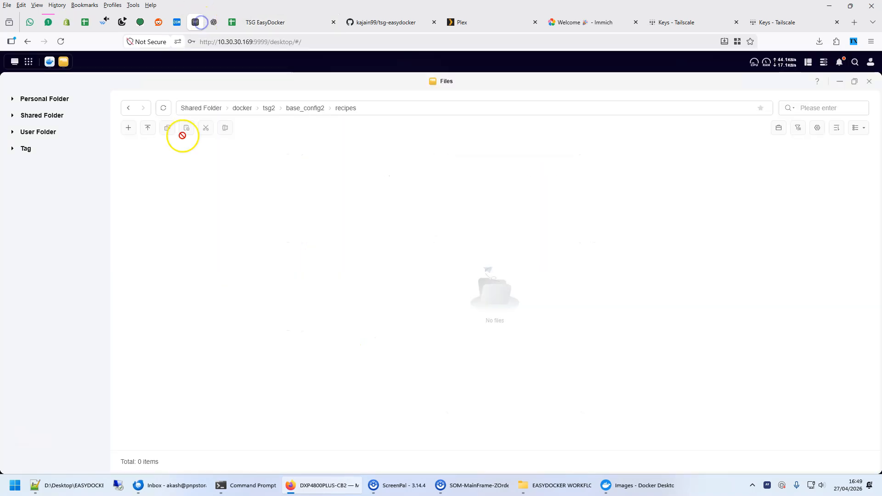
left_click(194, 172)
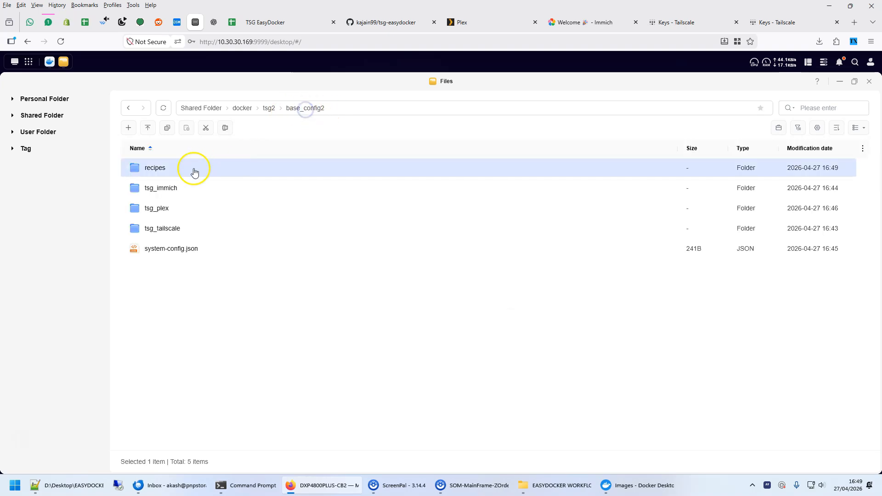
double_click(162, 170)
Examine the app folders in base_config2, including the docker-compose.yml, metadata.json and recipe.snapshot.json files inside tsg_plex.
left_click(296, 107)
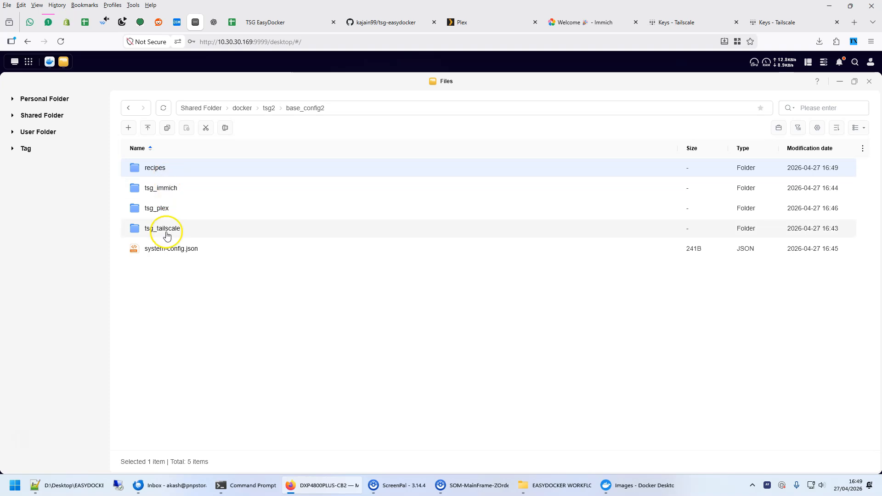
left_click(170, 187)
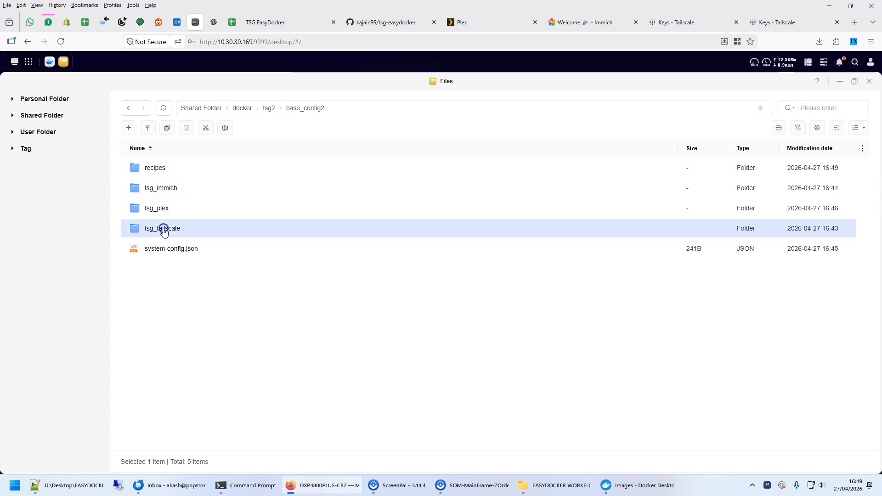
double_click(166, 207)
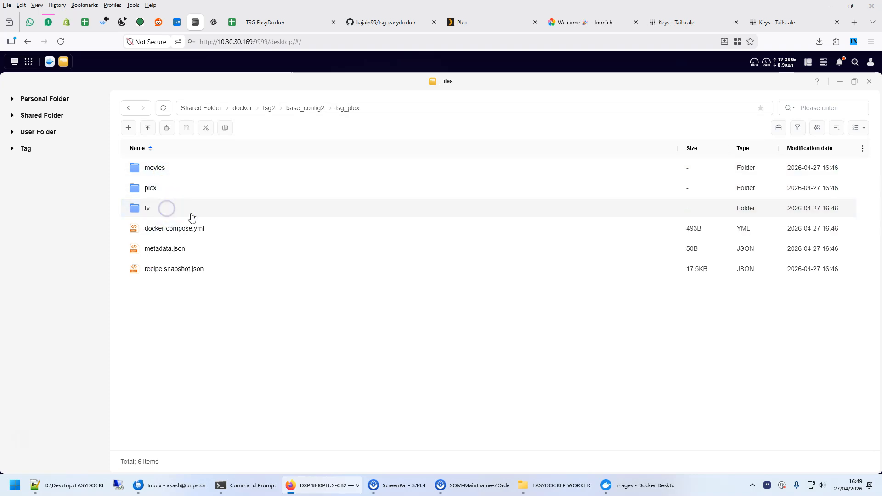
left_click(304, 108)
left_click(153, 209)
double_click(153, 209)
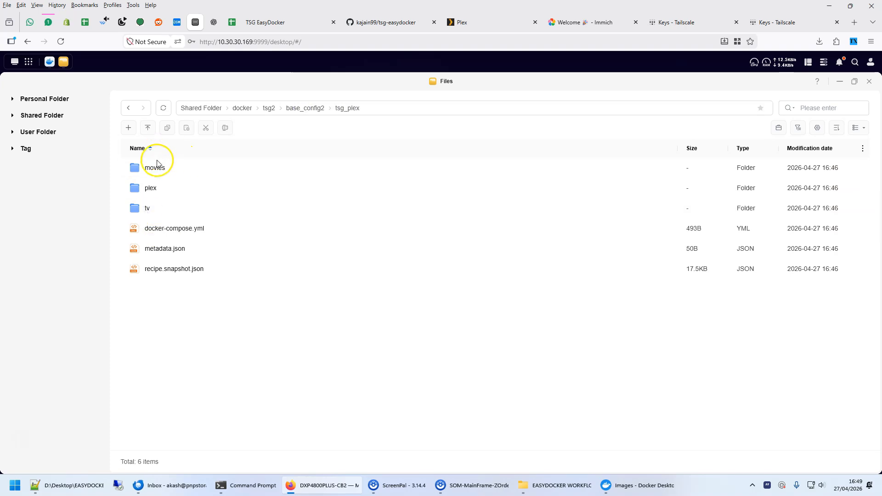
left_click(167, 251)
left_click(170, 228)
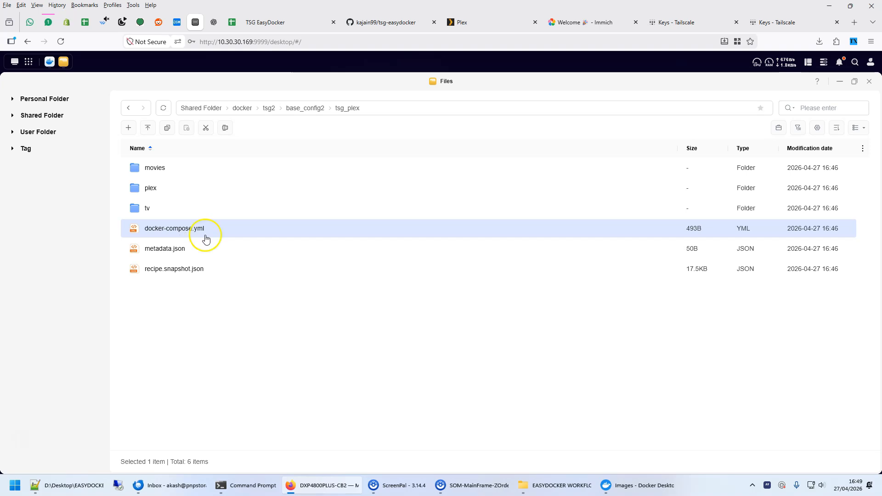
left_click(162, 272)
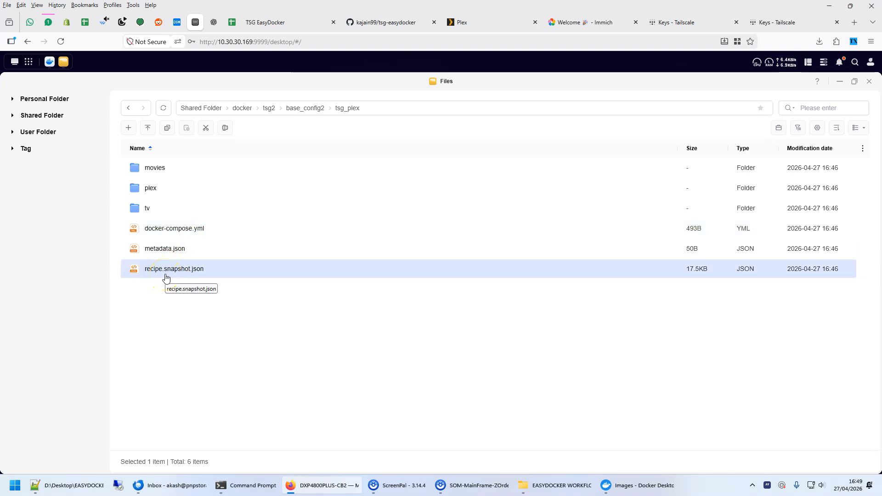
Return to TSG EasyDocker, open the saved tsg_plex app for redeployment, and review its configuration fields and redeploy options.
left_click(290, 19)
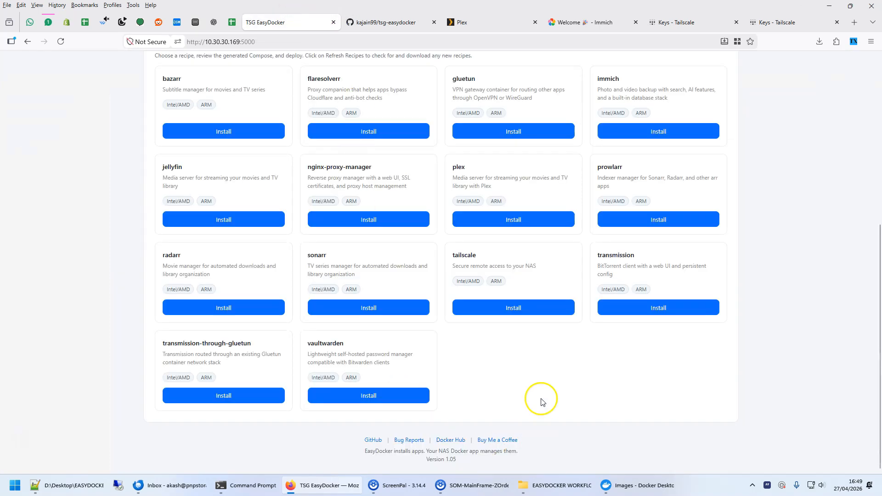
scroll(541, 402, "up", 6)
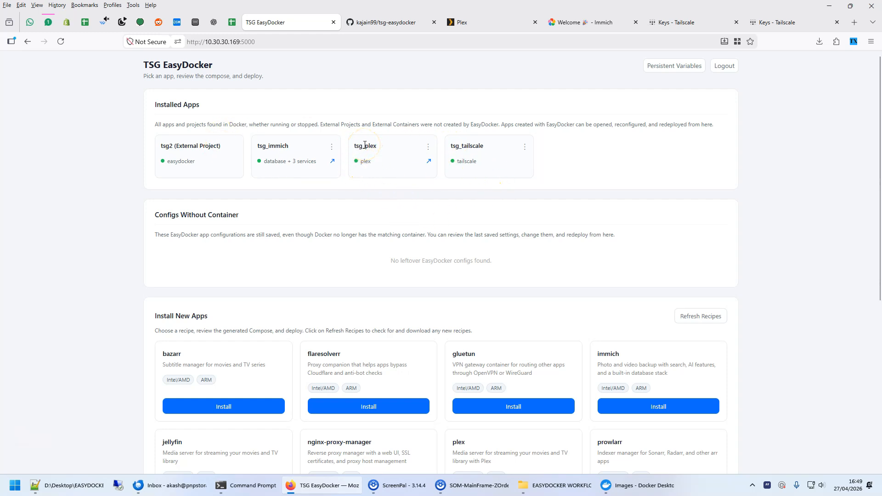
left_click(428, 147)
left_click(409, 164)
scroll(338, 305, "down", 5)
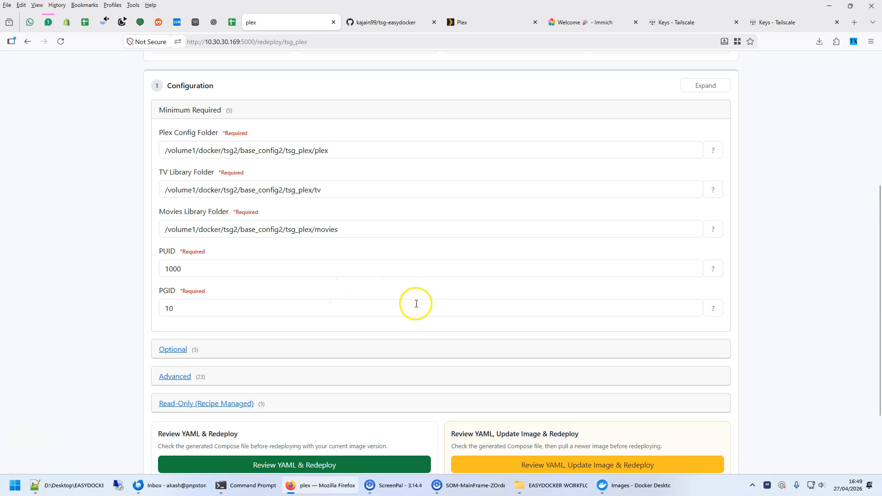
scroll(416, 304, "down", 2)
scroll(331, 331, "up", 5)
scroll(207, 291, "down", 5)
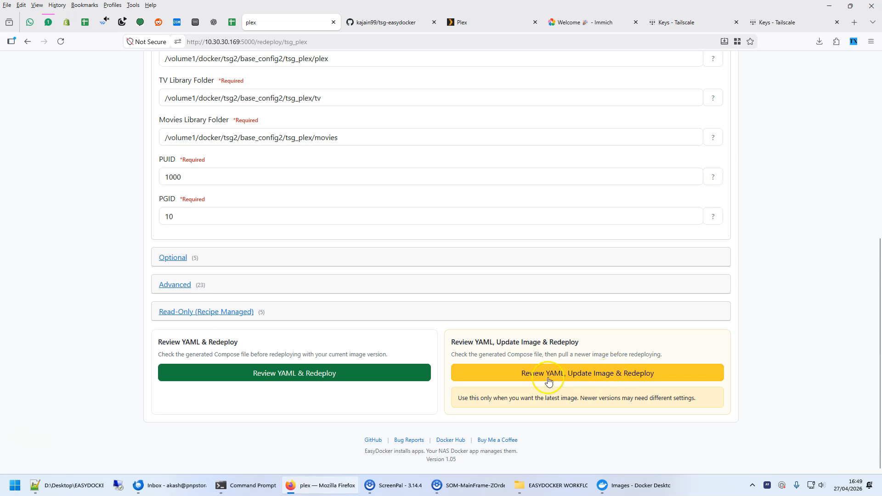
Generate plex's Compose file with the image update option, then pull the image and deploy it, following the live log.
left_click(610, 377)
scroll(529, 386, "down", 5)
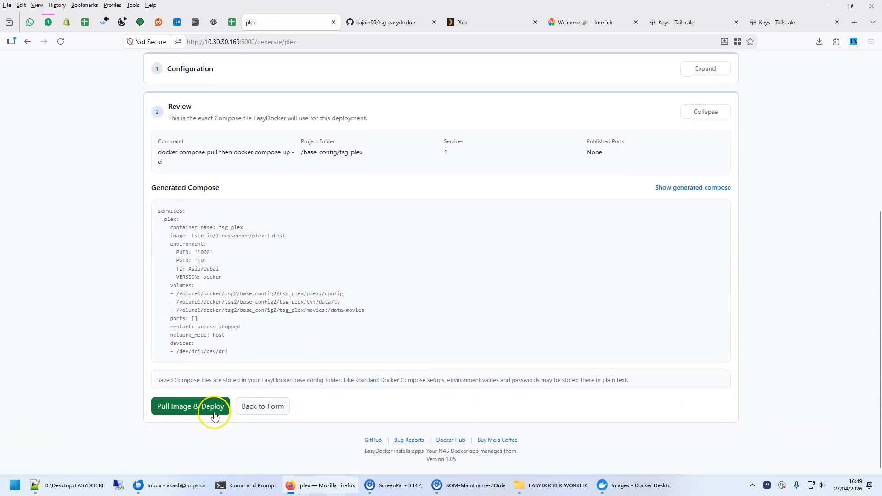
left_click(180, 406)
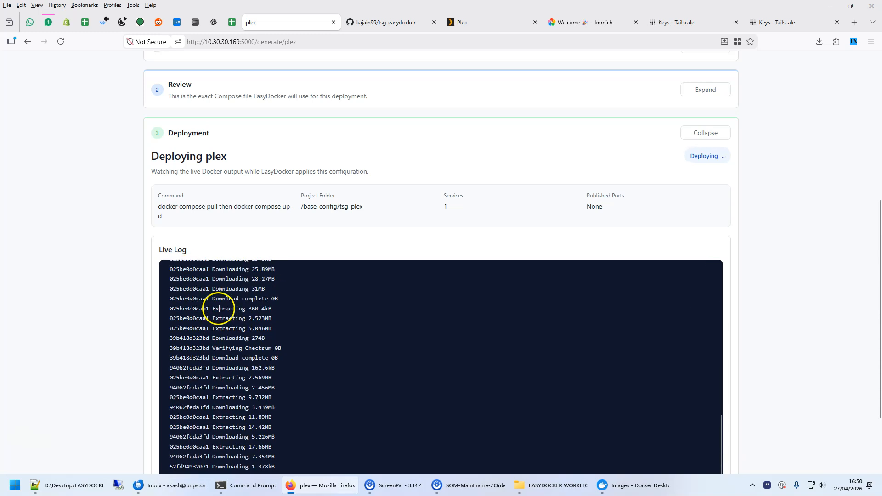
scroll(223, 384, "down", 3)
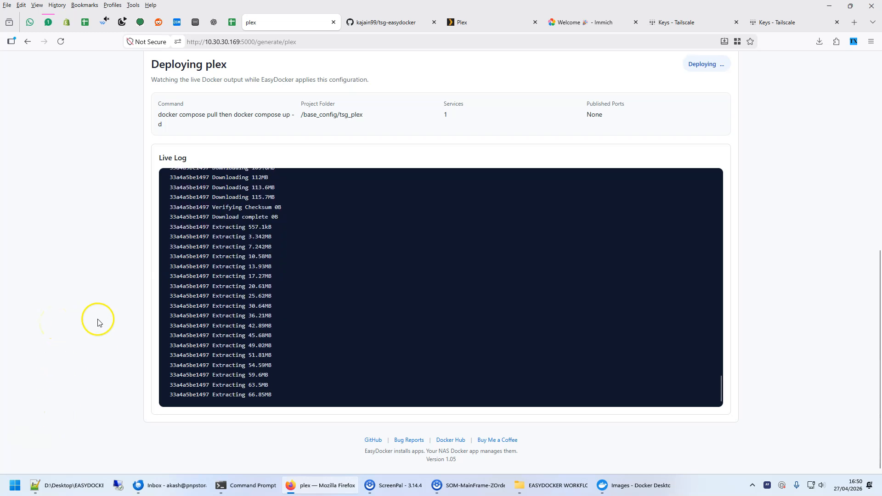
Return to the EasyDocker home page and look over the installed apps and available recipes.
scroll(102, 252, "up", 8)
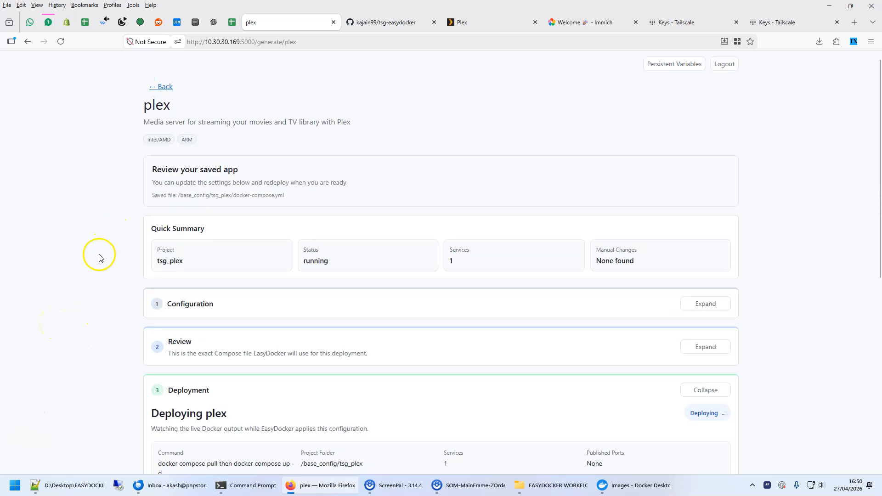
left_click(168, 92)
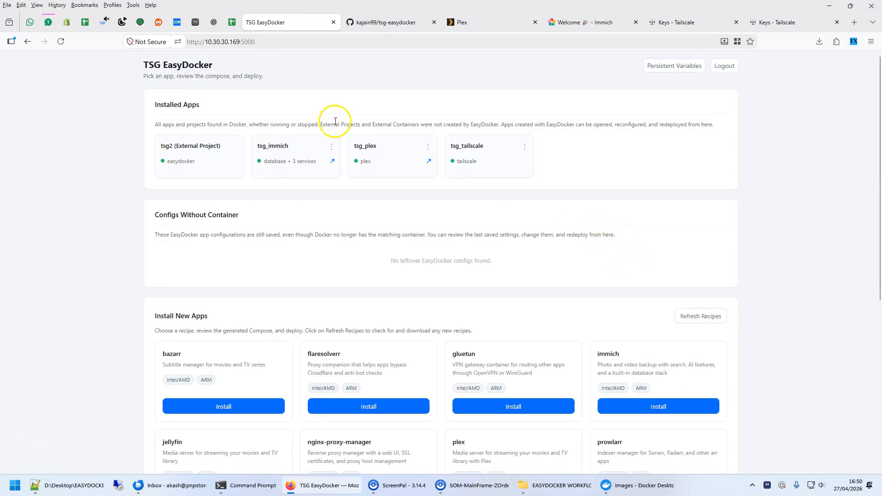
left_click_drag(160, 63, 222, 61)
left_click(213, 65)
scroll(285, 291, "down", 3)
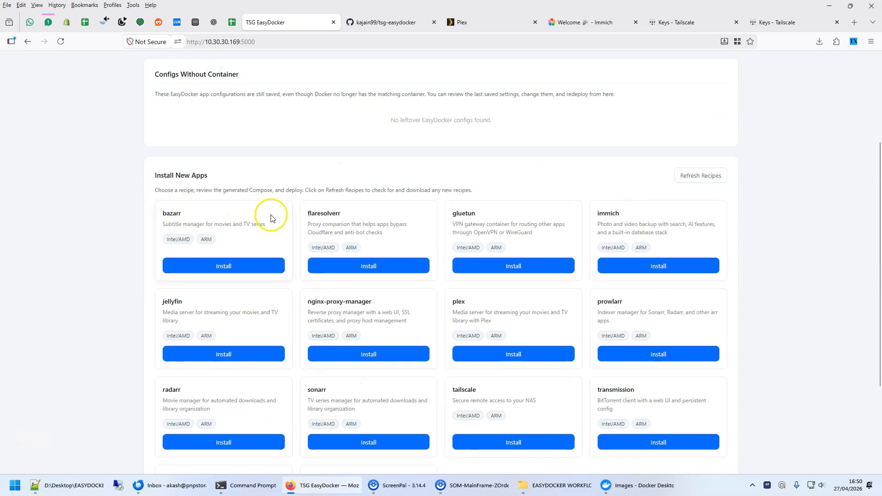
scroll(262, 205, "up", 3)
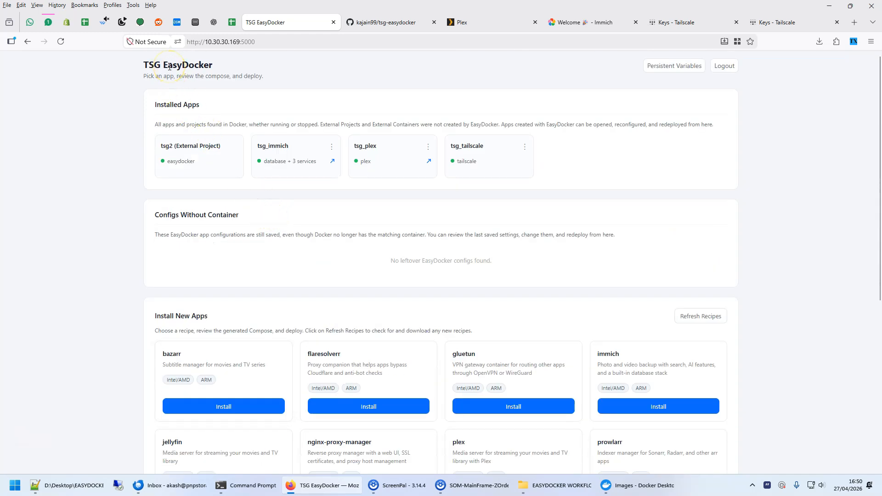